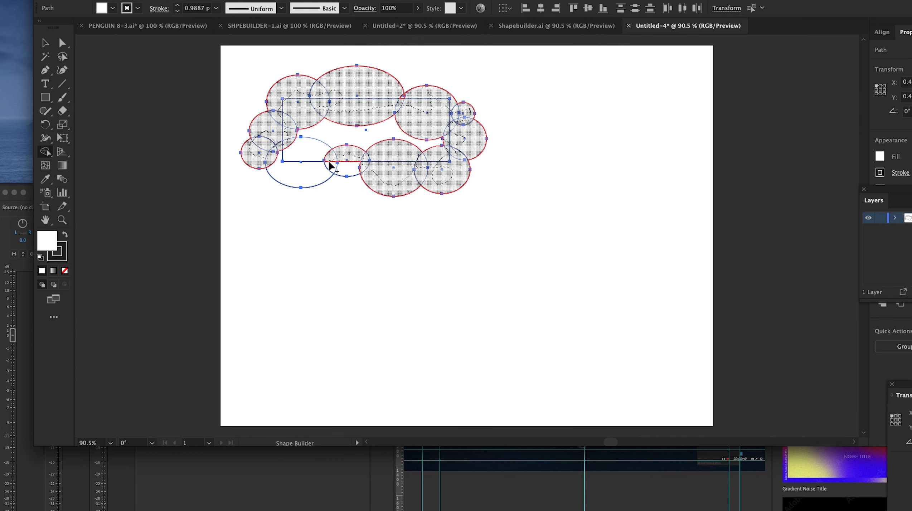
Step: Merge the overlapping ellipses and rectangle into one cloud outline with Shape Builder, absorbing the small leftover sliver near the upper notch
{"action": "left_click", "coordinate": [305, 157]}
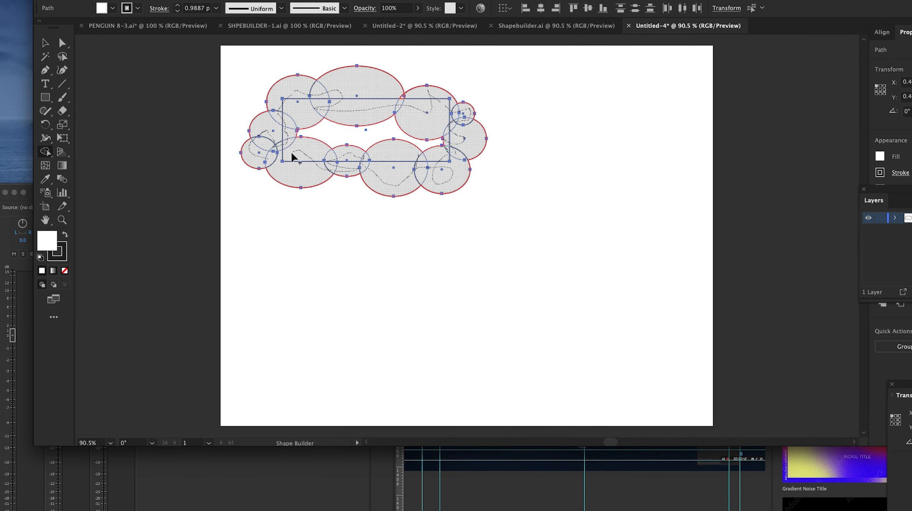
{"action": "mouse_move", "coordinate": [305, 143]}
{"action": "left_mouse_down"}
{"action": "mouse_move", "coordinate": [365, 132]}
{"action": "mouse_move", "coordinate": [498, 156]}
{"action": "left_mouse_up"}
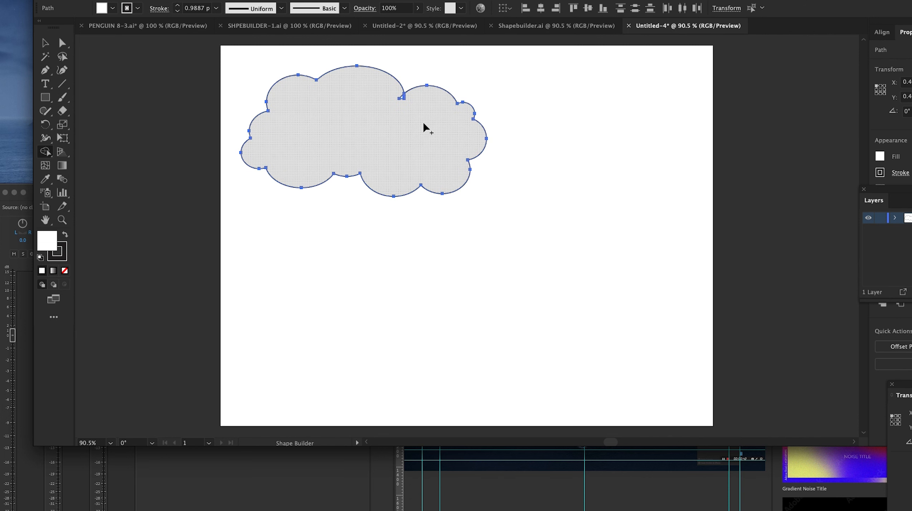
{"action": "left_click", "coordinate": [401, 97]}
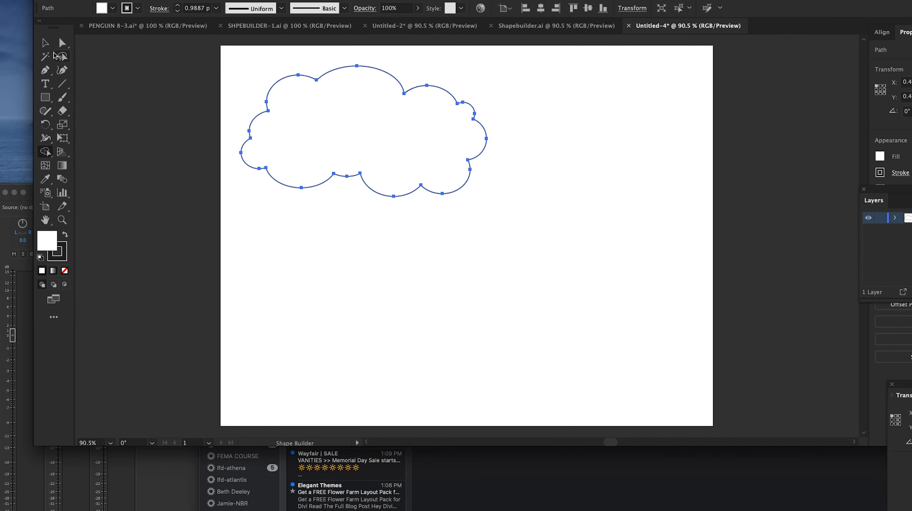
{"action": "left_click", "coordinate": [44, 43]}
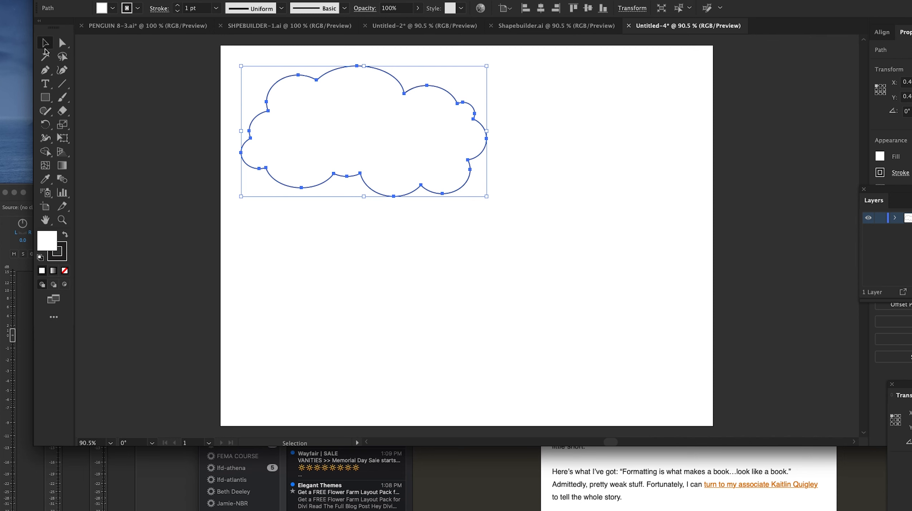
{"action": "left_click", "coordinate": [529, 77]}
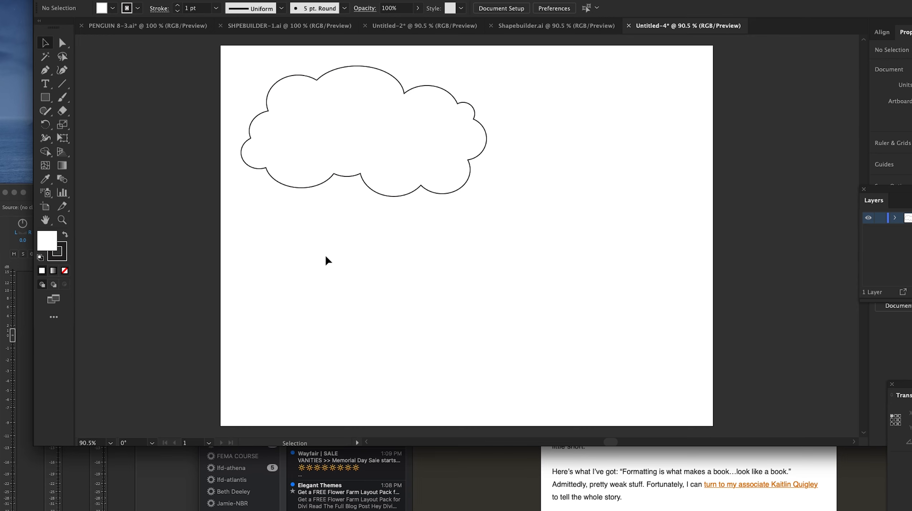
Step: Check the speech bubble in the SHPEBUILDER-1.ai examples and draw a rounded rectangle below the cloud in Untitled-4
{"action": "left_click", "coordinate": [306, 27]}
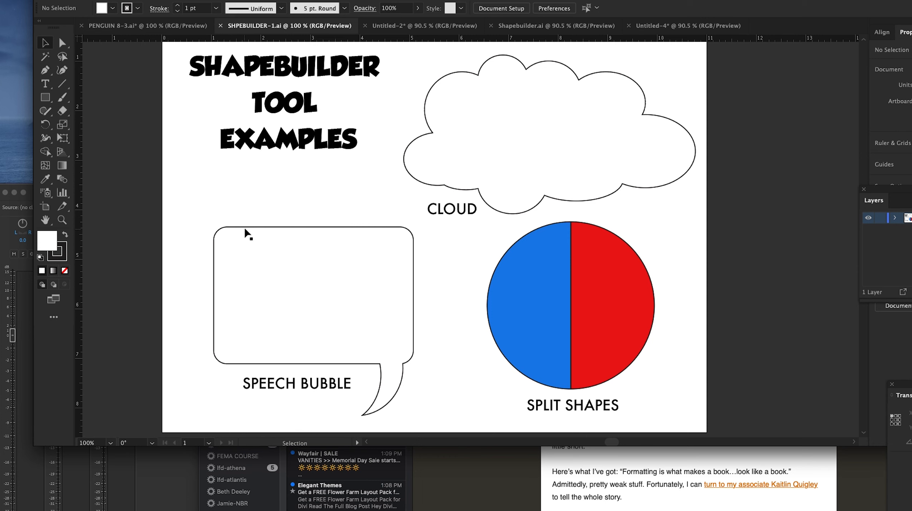
{"action": "left_click", "coordinate": [667, 25]}
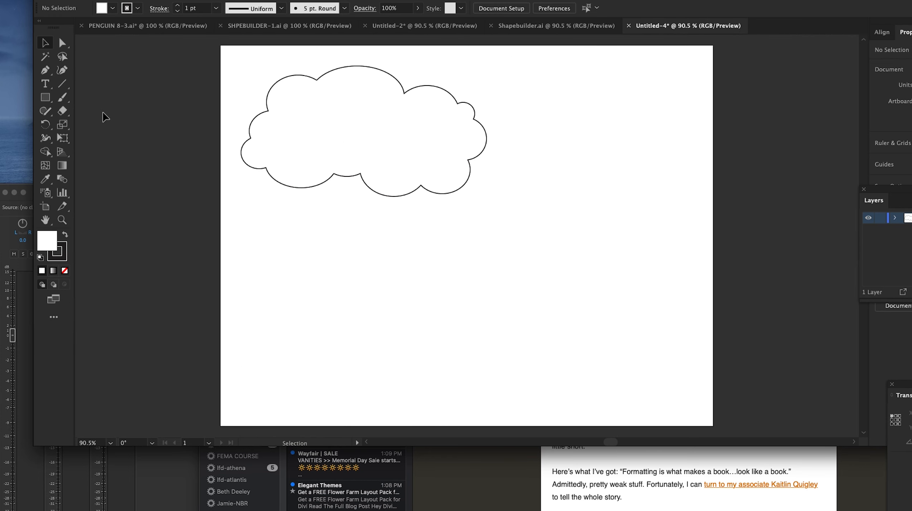
{"action": "left_click", "coordinate": [46, 99]}
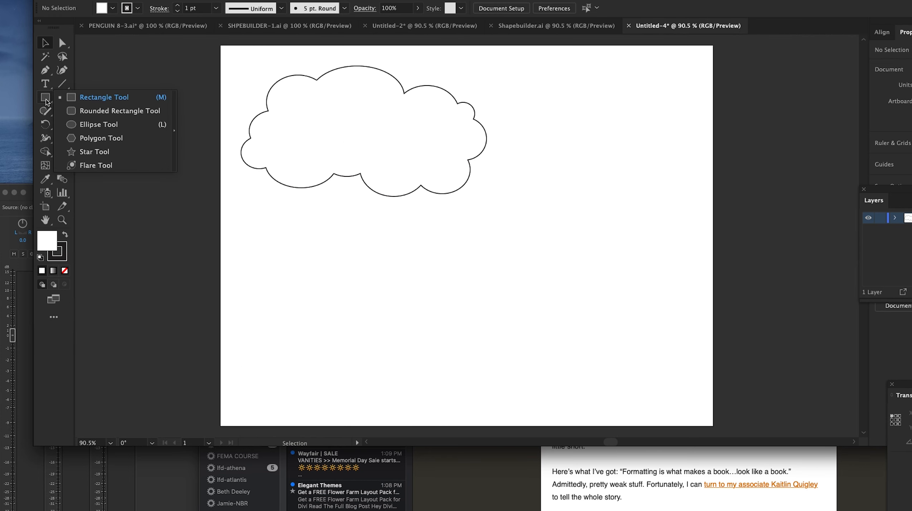
{"action": "left_click", "coordinate": [109, 112]}
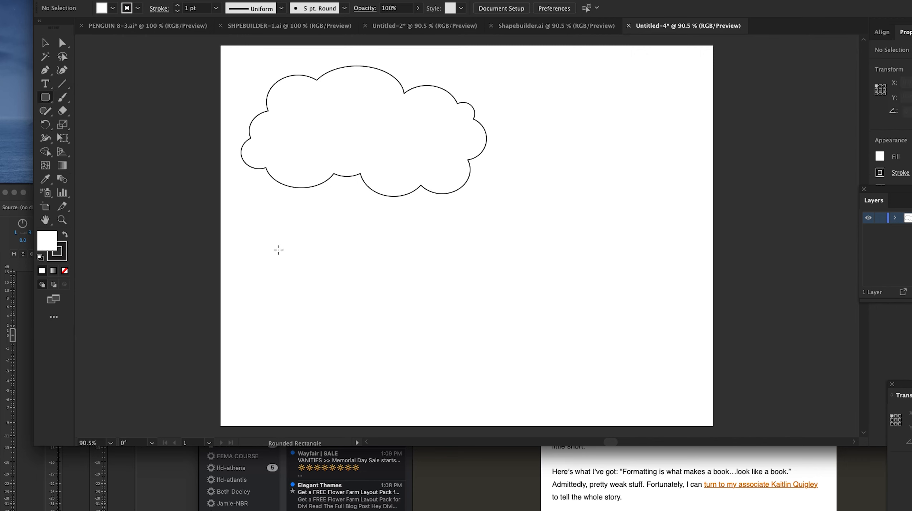
{"action": "left_click_drag", "start_coordinate": [277, 227], "coordinate": [439, 355]}
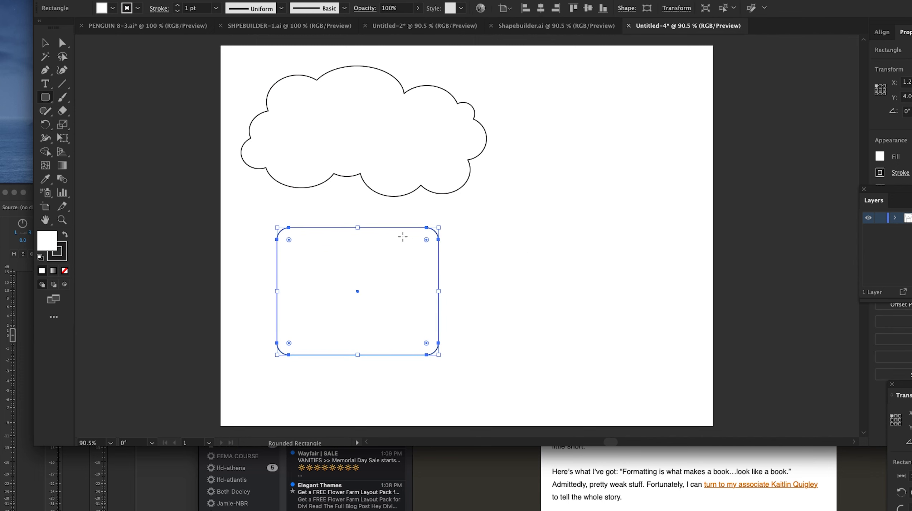
{"action": "left_click", "coordinate": [45, 43]}
{"action": "left_click", "coordinate": [268, 78]}
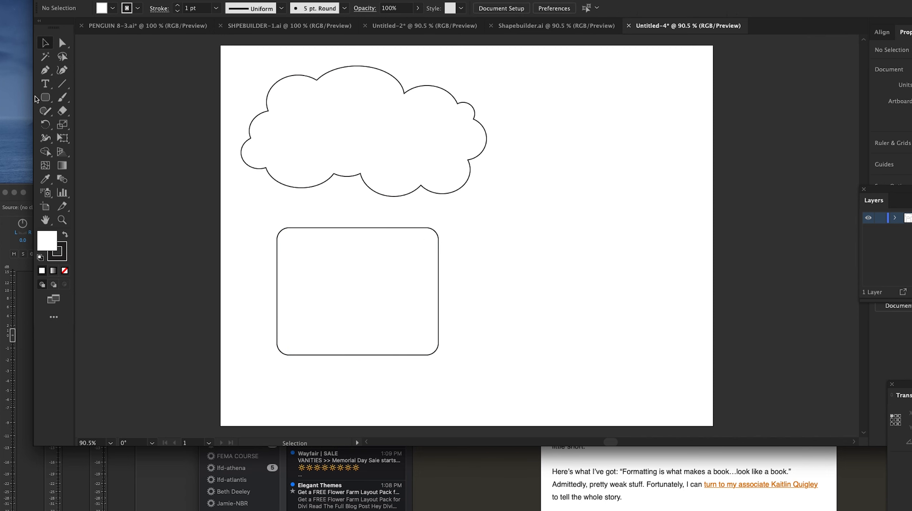
Step: Draw two overlapping ellipses, about 1.23 × 1.31 in and 1.26 × 1.48 in, across the rounded rectangle's lower edge near its right corner
{"action": "left_click", "coordinate": [46, 97]}
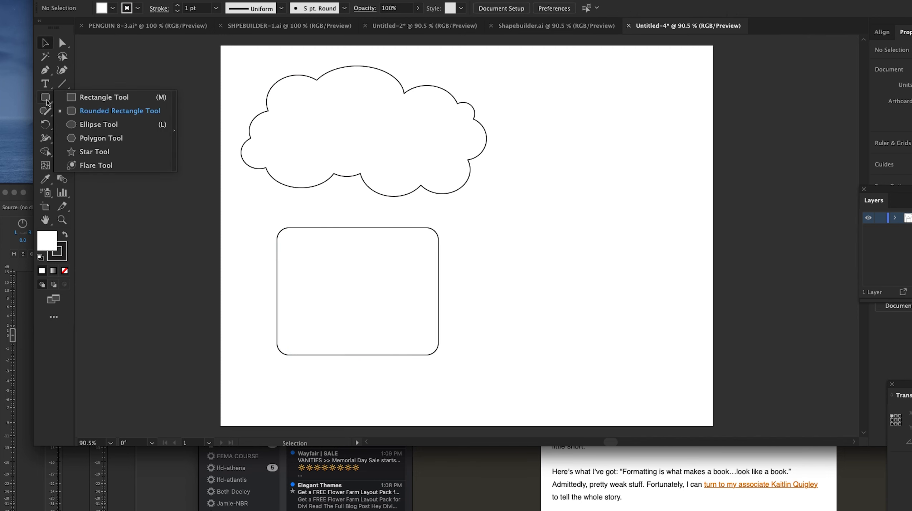
{"action": "left_click", "coordinate": [81, 126]}
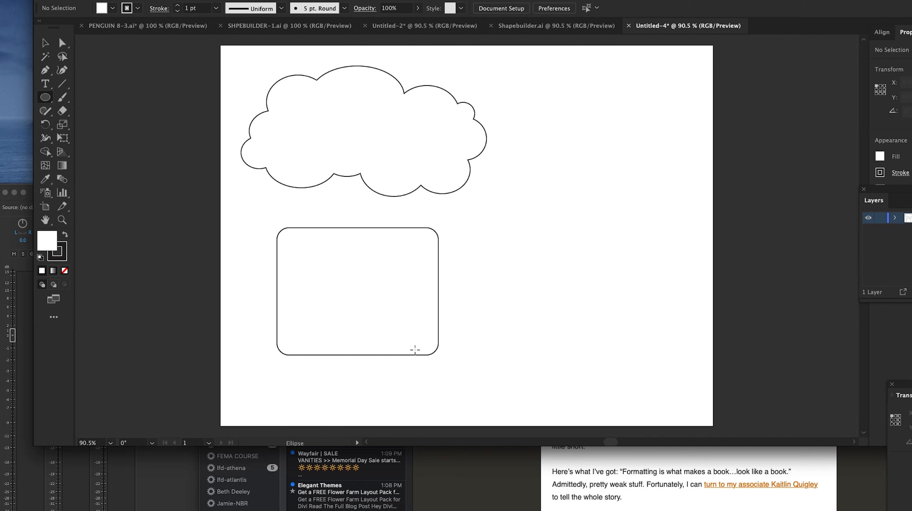
{"action": "left_click", "coordinate": [301, 27]}
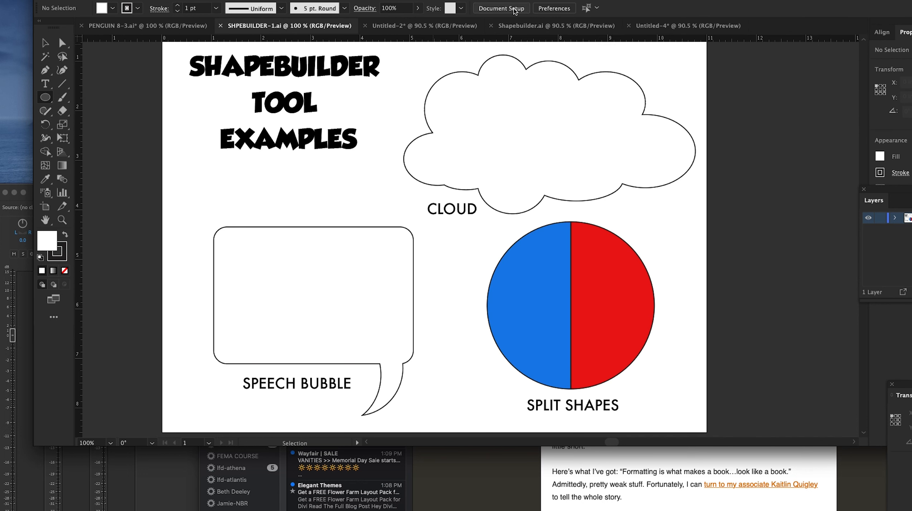
{"action": "left_click", "coordinate": [672, 29]}
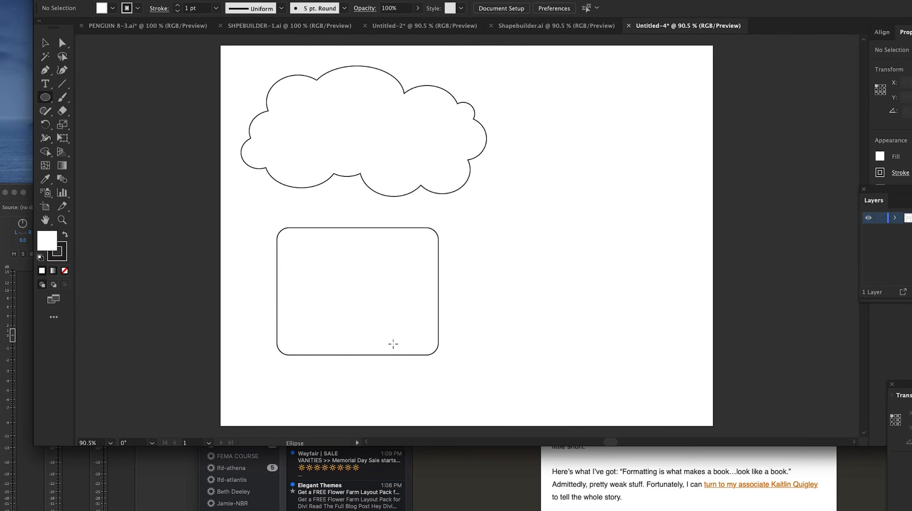
{"action": "mouse_move", "coordinate": [374, 328]}
{"action": "left_mouse_down"}
{"action": "mouse_move", "coordinate": [430, 393]}
{"action": "mouse_move", "coordinate": [424, 383]}
{"action": "left_mouse_up"}
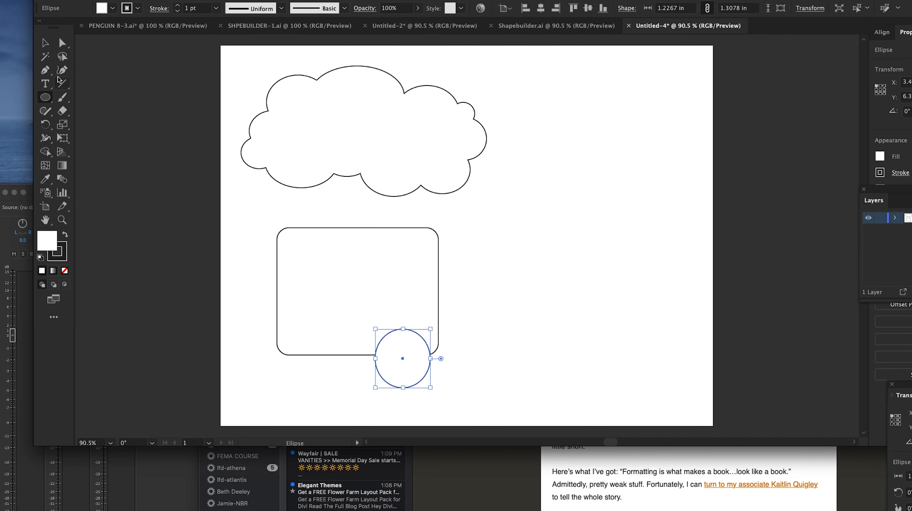
{"action": "left_click_drag", "start_coordinate": [354, 328], "coordinate": [412, 395]}
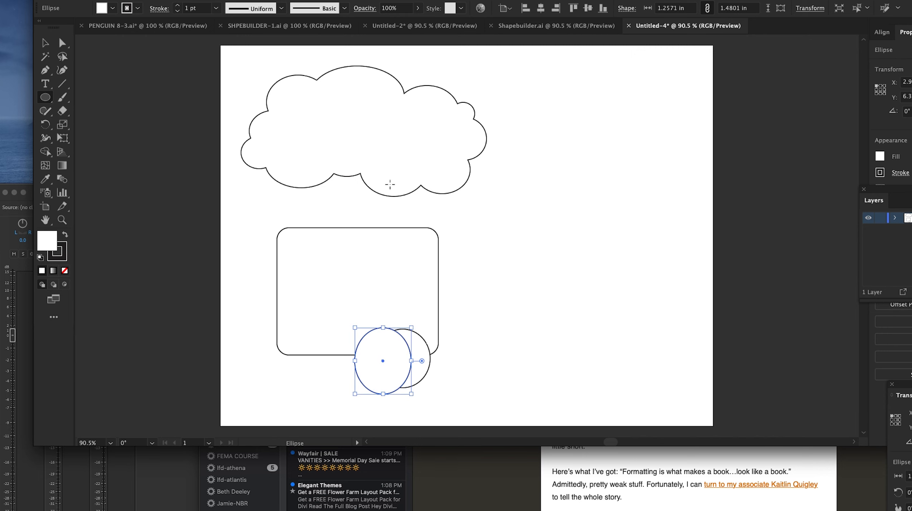
Step: With Shape Builder, merge the rounded rectangle with the crescent tail and remove the left ellipse's parts below the rectangle
{"action": "left_click", "coordinate": [44, 44]}
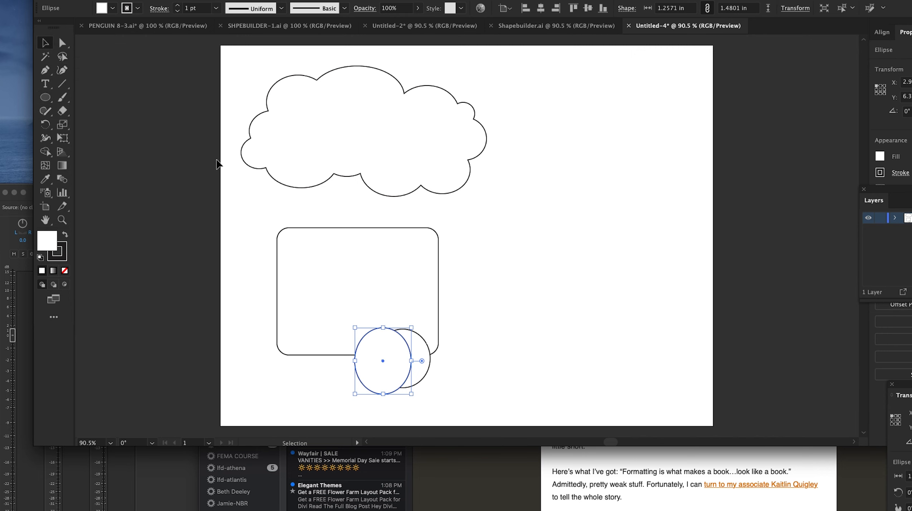
{"action": "left_click_drag", "start_coordinate": [241, 216], "coordinate": [447, 401]}
{"action": "left_click", "coordinate": [45, 151]}
{"action": "left_click_drag", "start_coordinate": [336, 322], "coordinate": [418, 369]}
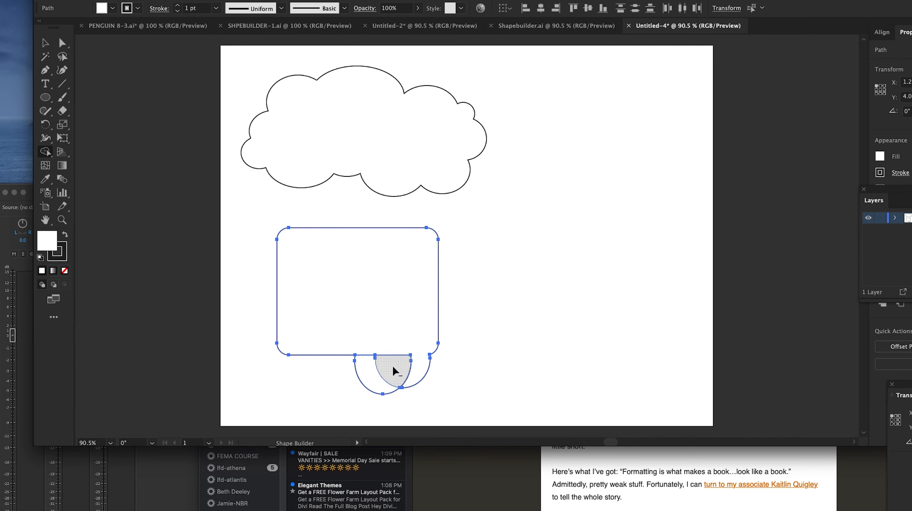
{"action": "left_click_drag", "start_coordinate": [379, 376], "coordinate": [371, 372]}
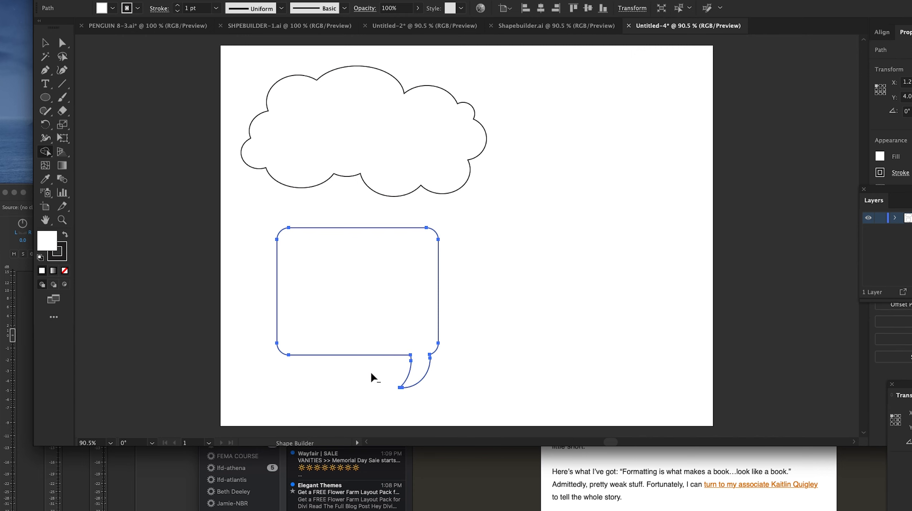
Step: Move the finished speech bubble slightly down and to the left on the artboard
{"action": "left_click", "coordinate": [42, 45]}
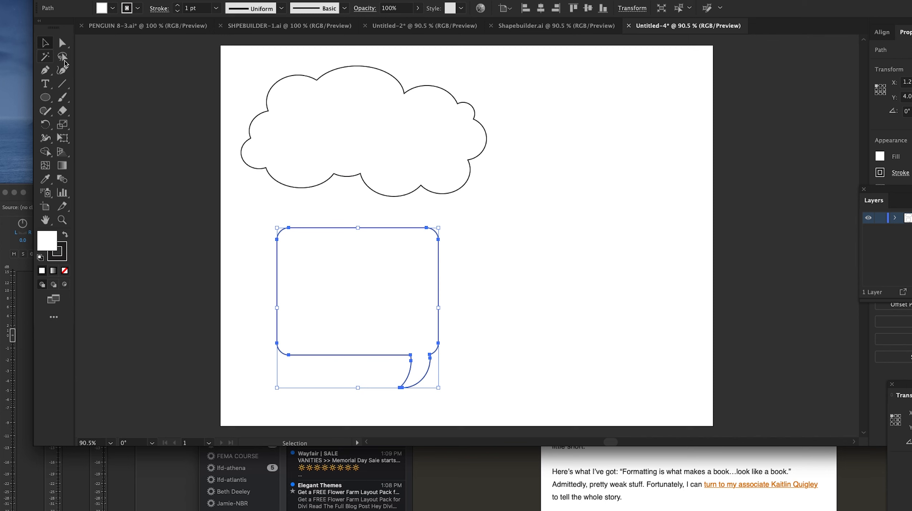
{"action": "left_click", "coordinate": [500, 249]}
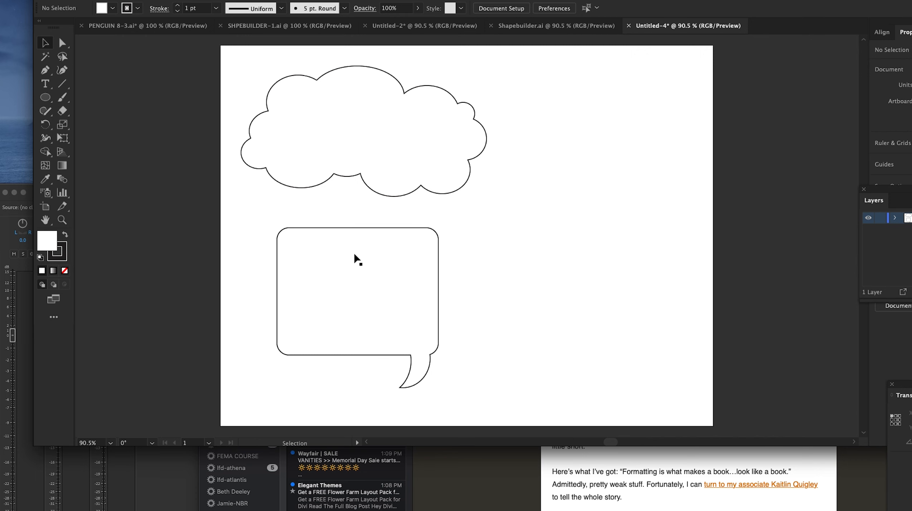
{"action": "mouse_move", "coordinate": [316, 271]}
{"action": "left_mouse_down"}
{"action": "mouse_move", "coordinate": [359, 287]}
{"action": "mouse_move", "coordinate": [330, 304]}
{"action": "mouse_move", "coordinate": [311, 273]}
{"action": "left_mouse_up"}
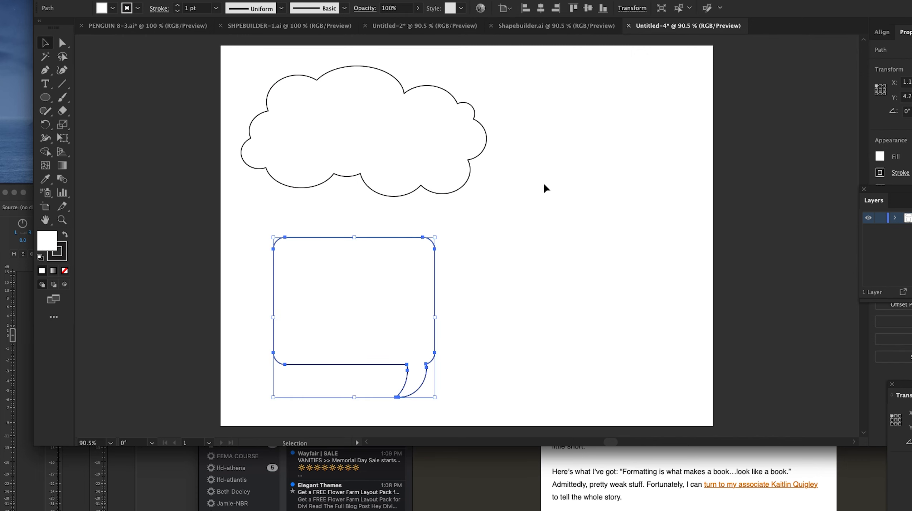
{"action": "left_click_drag", "start_coordinate": [235, 64], "coordinate": [512, 204]}
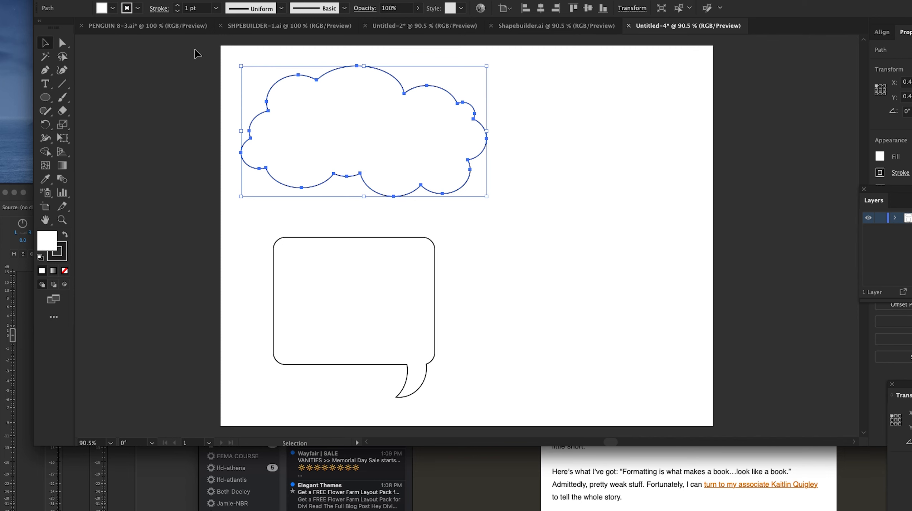
{"action": "left_click", "coordinate": [243, 55]}
{"action": "left_click", "coordinate": [138, 7]}
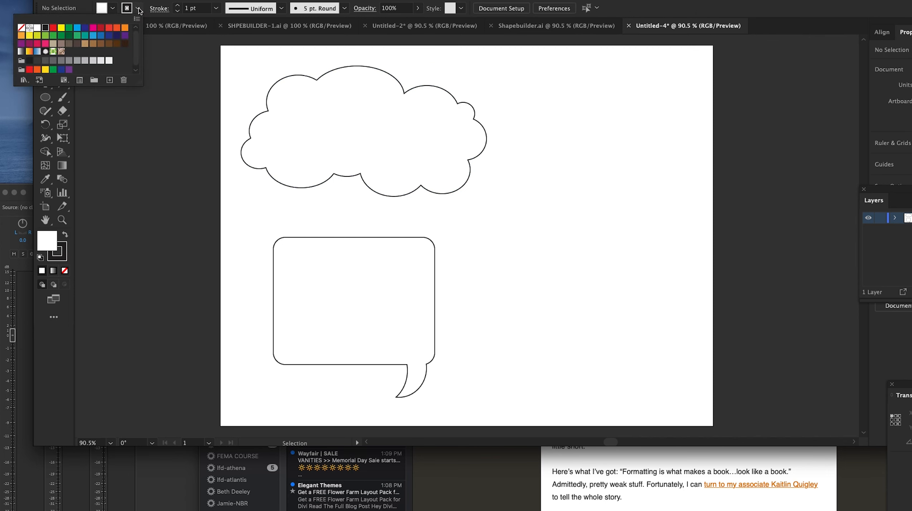
{"action": "left_click", "coordinate": [21, 27]}
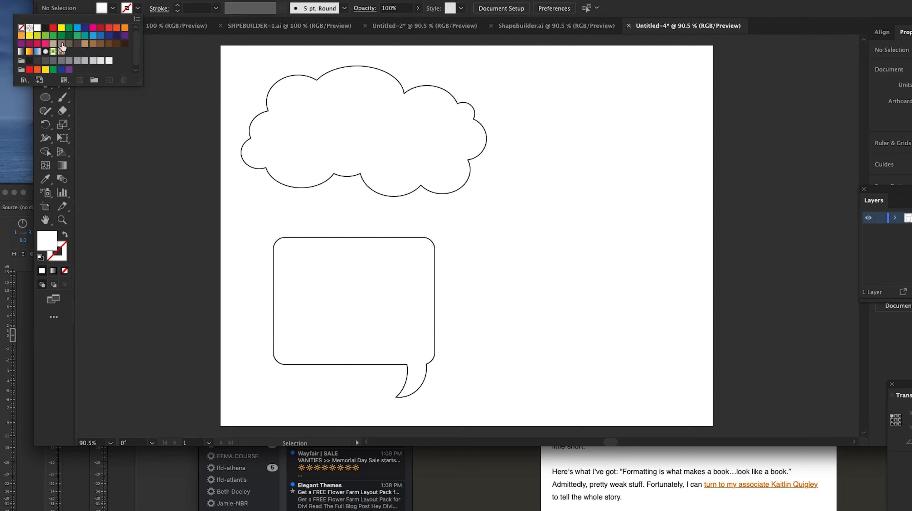
{"action": "left_click", "coordinate": [279, 83]}
{"action": "left_click", "coordinate": [276, 80]}
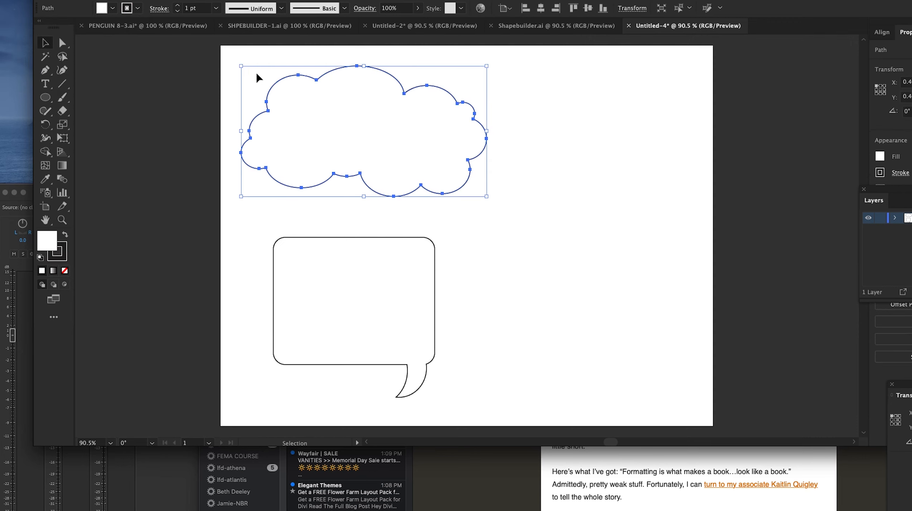
{"action": "left_click", "coordinate": [138, 8]}
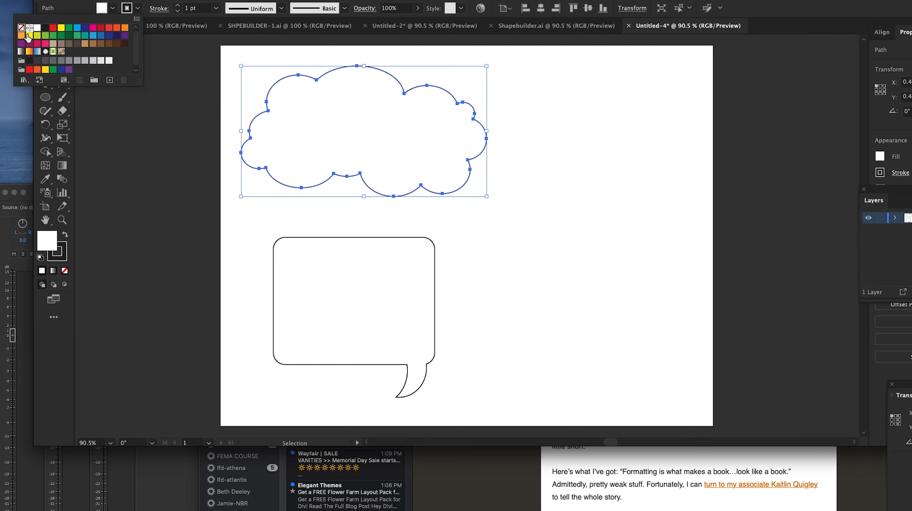
{"action": "left_click", "coordinate": [252, 67]}
{"action": "left_click", "coordinate": [309, 48]}
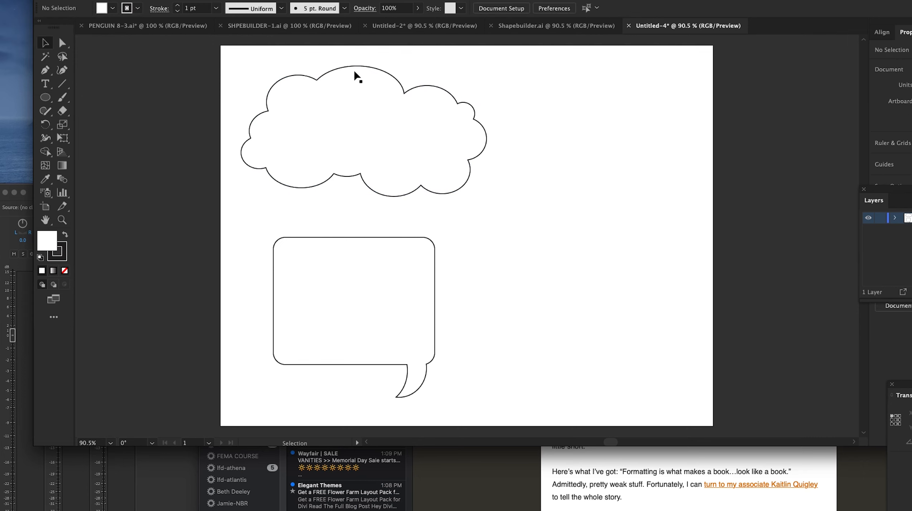
{"action": "left_click", "coordinate": [357, 66]}
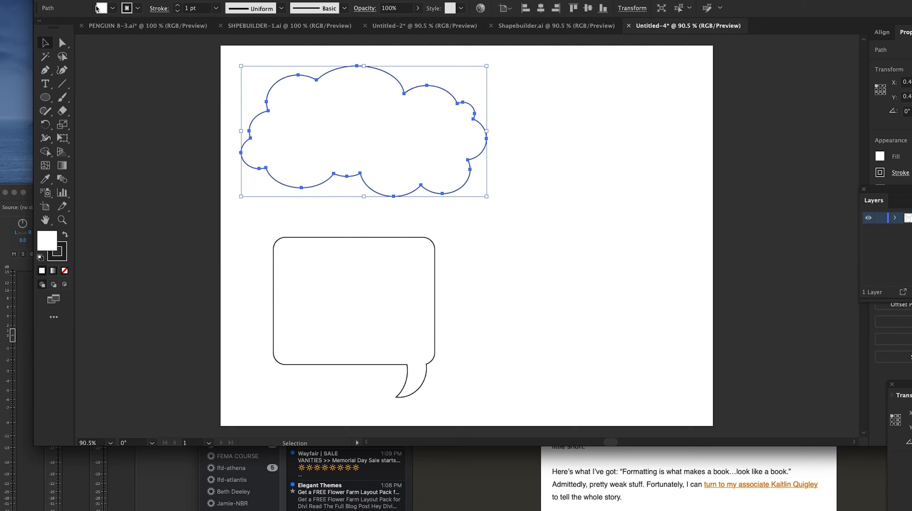
{"action": "left_click", "coordinate": [494, 126]}
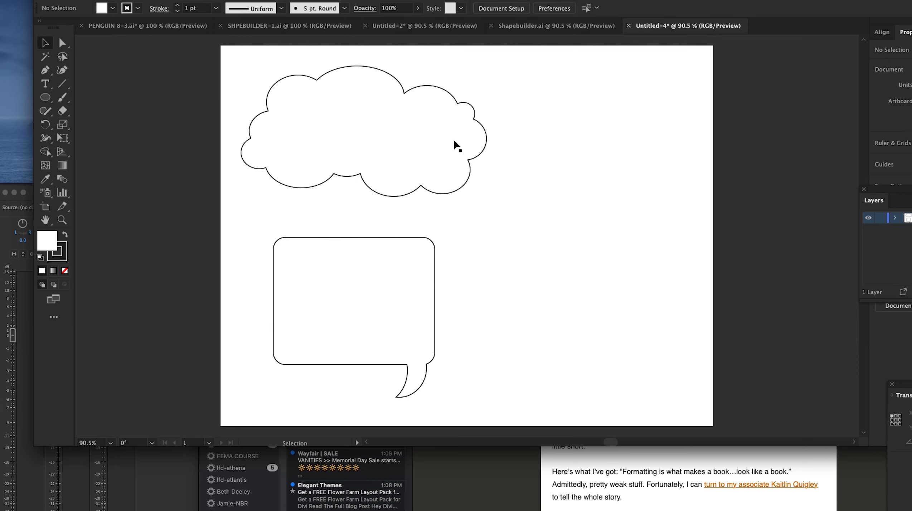
Step: Shift the cloud slightly to the left and set its stroke to None
{"action": "left_click_drag", "start_coordinate": [385, 120], "coordinate": [455, 105]}
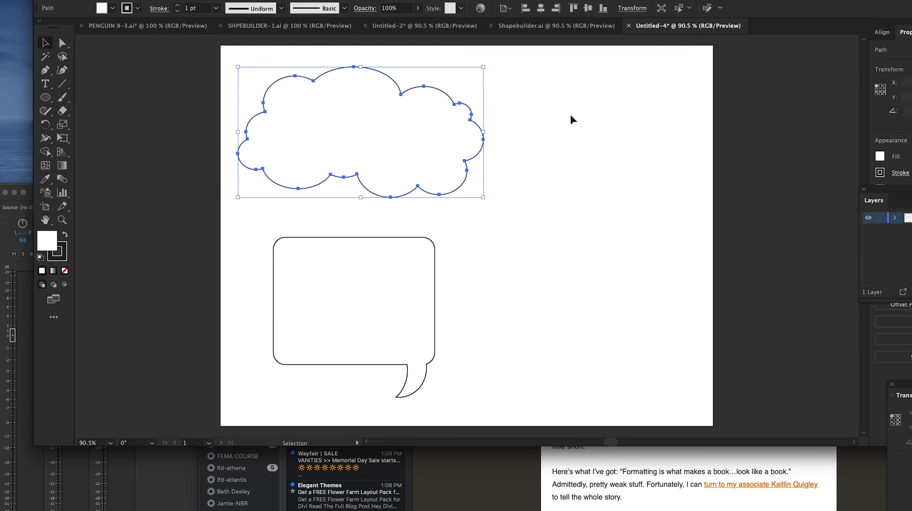
{"action": "left_click", "coordinate": [570, 118]}
{"action": "left_click_drag", "start_coordinate": [228, 61], "coordinate": [502, 189]}
{"action": "left_click", "coordinate": [137, 8]}
{"action": "left_click", "coordinate": [22, 27]}
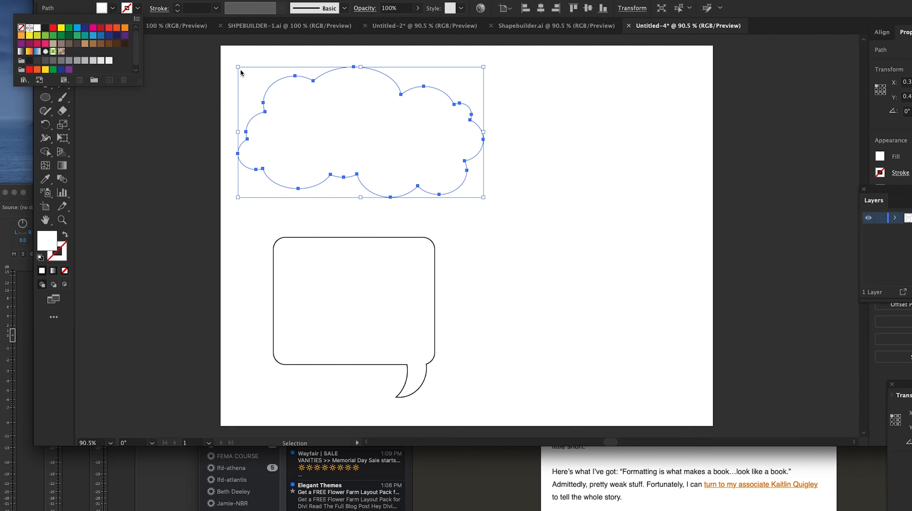
{"action": "left_click", "coordinate": [259, 50]}
{"action": "left_click", "coordinate": [260, 51]}
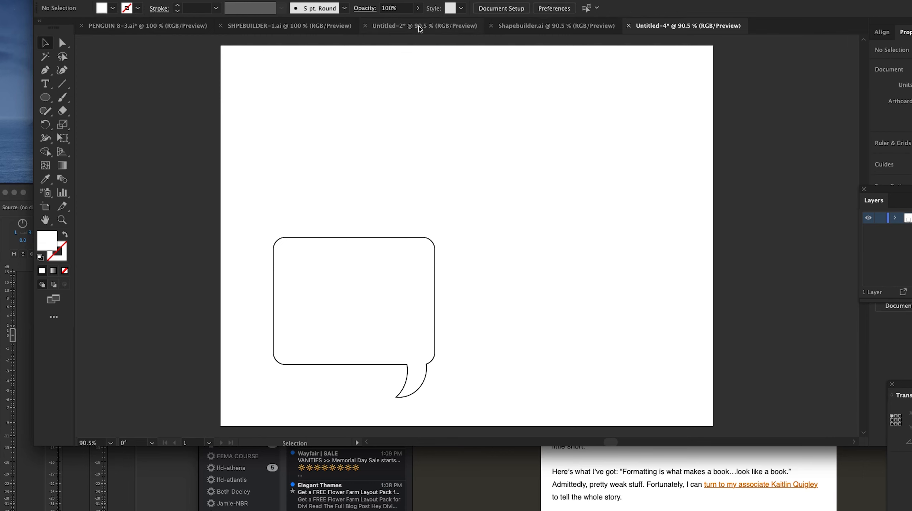
Step: Set the cloud's stroke to black and deselect it
{"action": "left_click_drag", "start_coordinate": [231, 57], "coordinate": [535, 208]}
{"action": "left_click", "coordinate": [138, 9]}
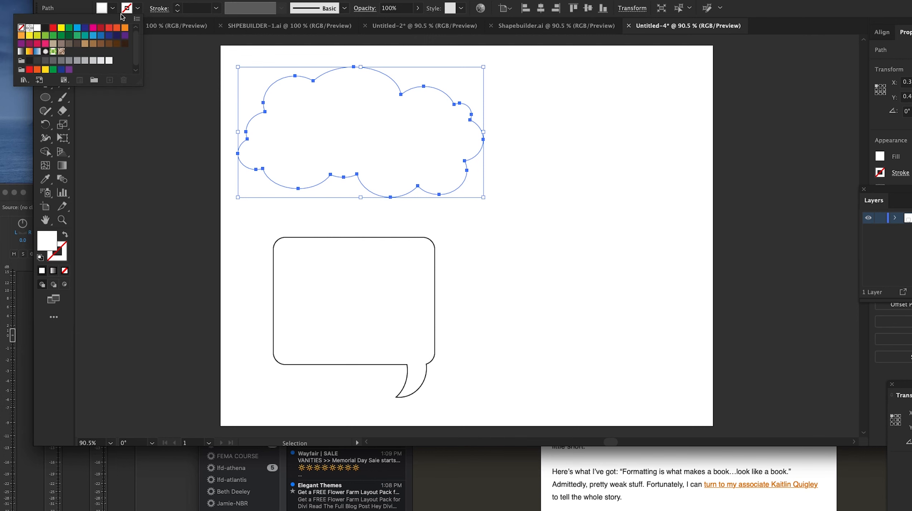
{"action": "left_click", "coordinate": [45, 27]}
{"action": "left_click", "coordinate": [551, 115]}
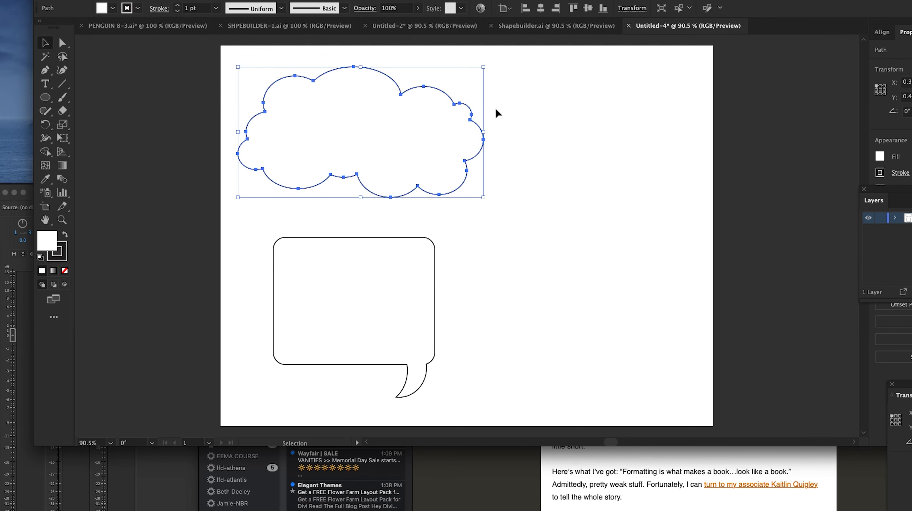
{"action": "left_click", "coordinate": [573, 217]}
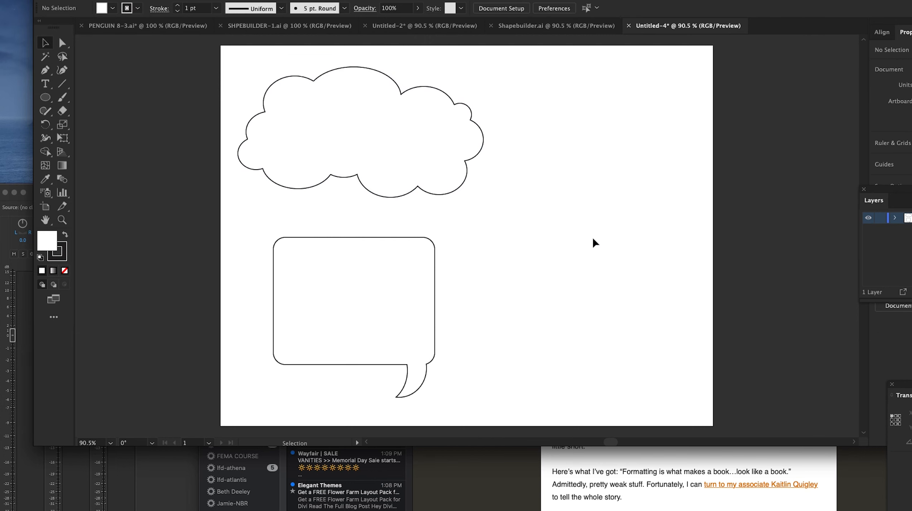
{"action": "left_click", "coordinate": [432, 245]}
{"action": "left_click", "coordinate": [565, 215]}
{"action": "left_click", "coordinate": [45, 103]}
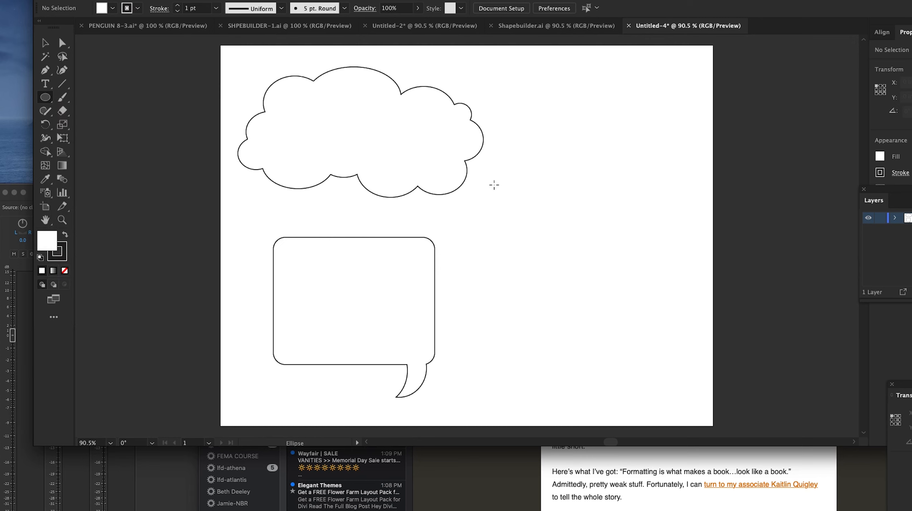
{"action": "mouse_move", "coordinate": [494, 186]}
{"action": "left_mouse_down"}
{"action": "mouse_move", "coordinate": [602, 271]}
{"action": "mouse_move", "coordinate": [694, 377]}
{"action": "mouse_move", "coordinate": [690, 364]}
{"action": "left_mouse_up"}
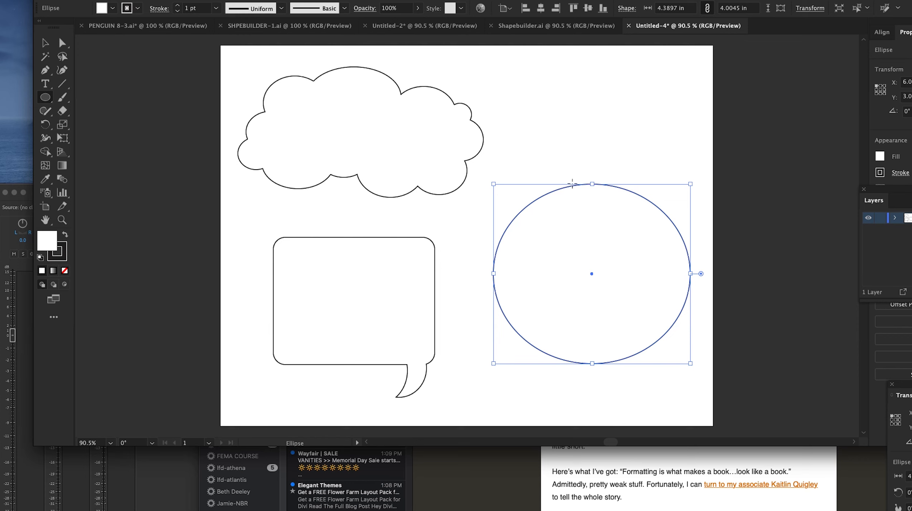
{"action": "key", "text": "Delete"}
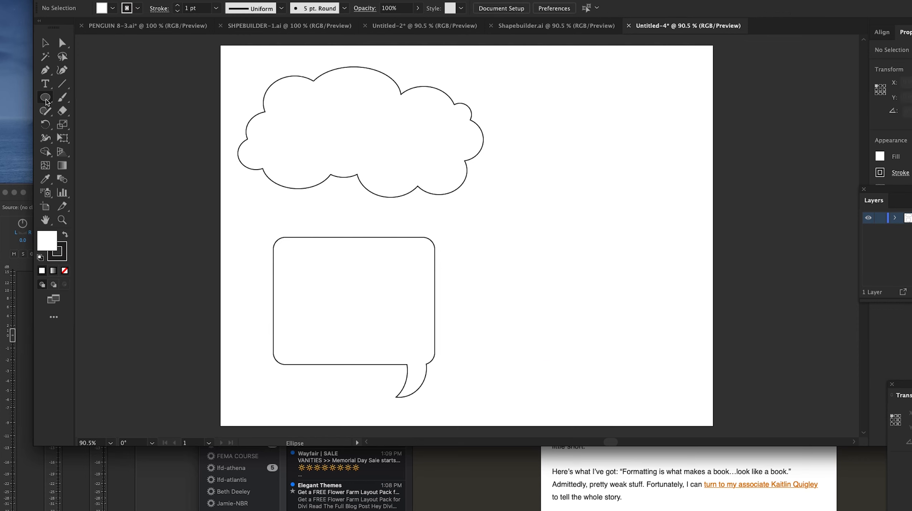
Step: Draw a circle about 4.2 in across beside the speech bubble, and a vertical line through its centre that extends past both edges
{"action": "left_click_drag", "start_coordinate": [505, 176], "coordinate": [693, 337]}
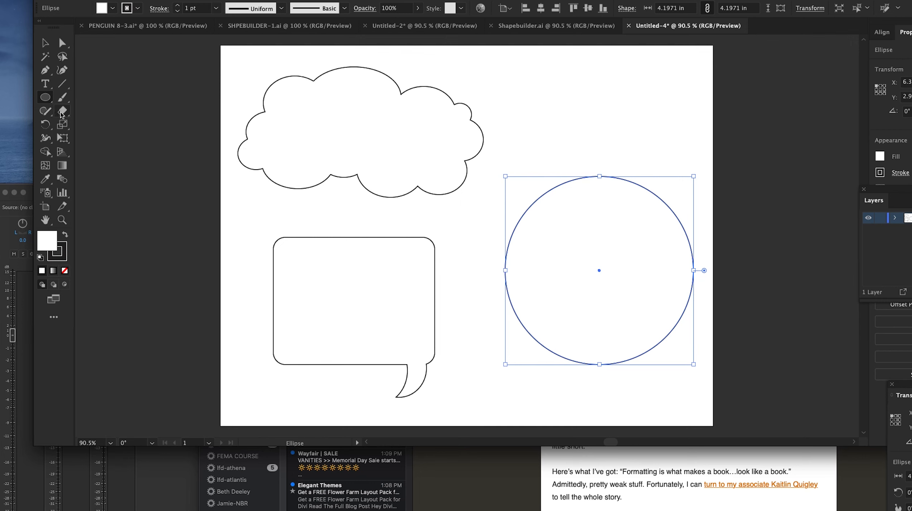
{"action": "left_click", "coordinate": [63, 85]}
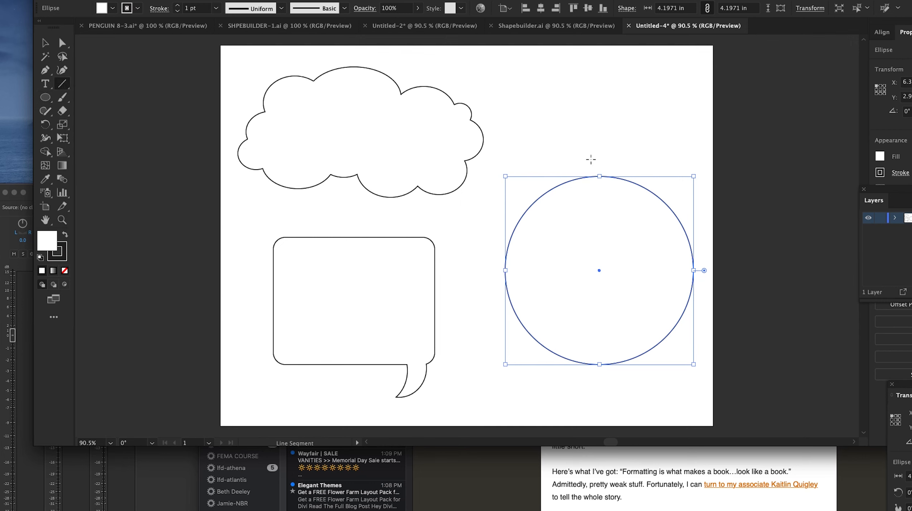
{"action": "left_click_drag", "start_coordinate": [600, 156], "coordinate": [614, 380]}
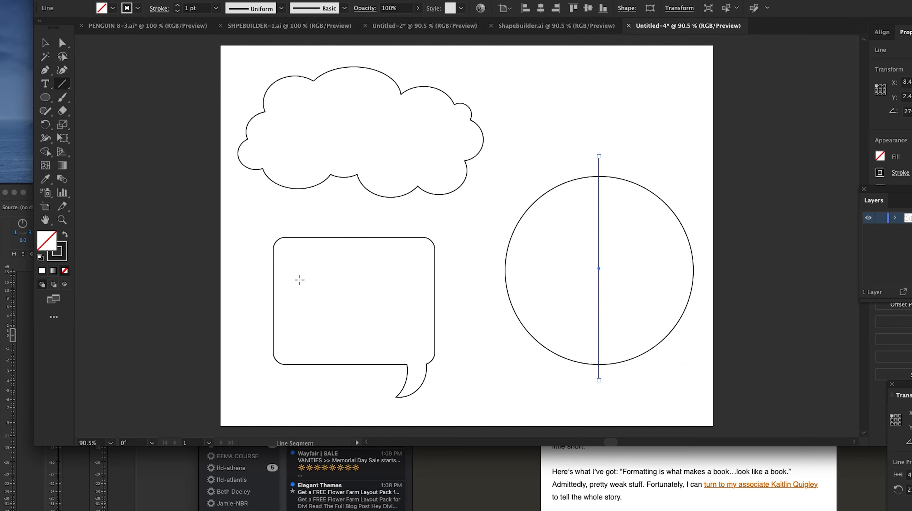
{"action": "left_click", "coordinate": [44, 43]}
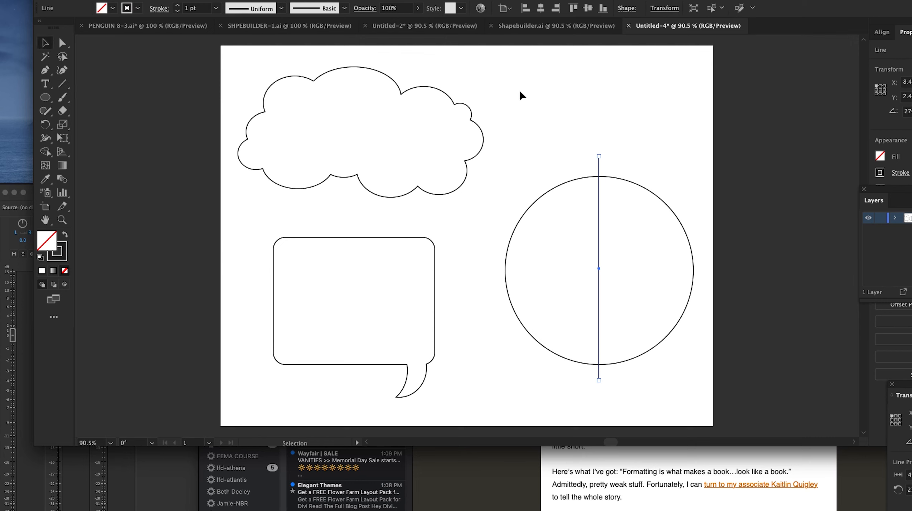
{"action": "left_click", "coordinate": [545, 100]}
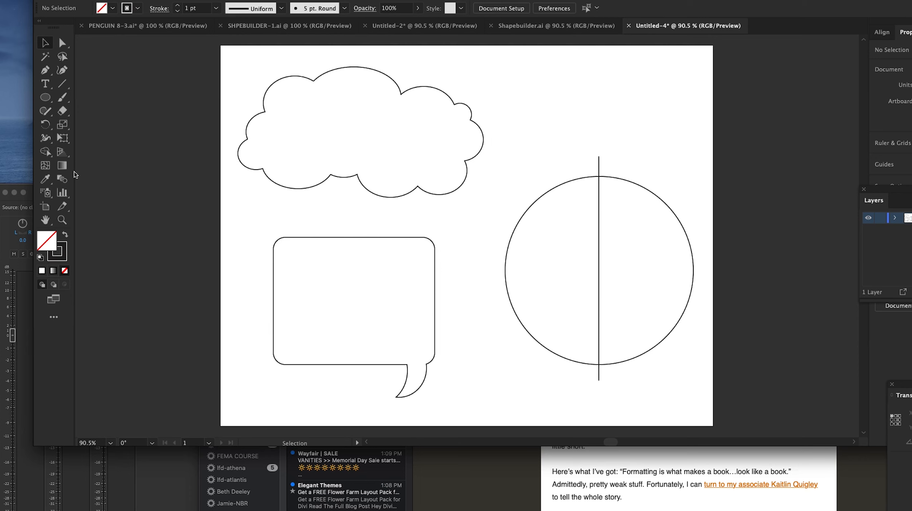
Step: Select the circle and line together and fill the circle's left half with bright green using Shape Builder
{"action": "left_click", "coordinate": [45, 153]}
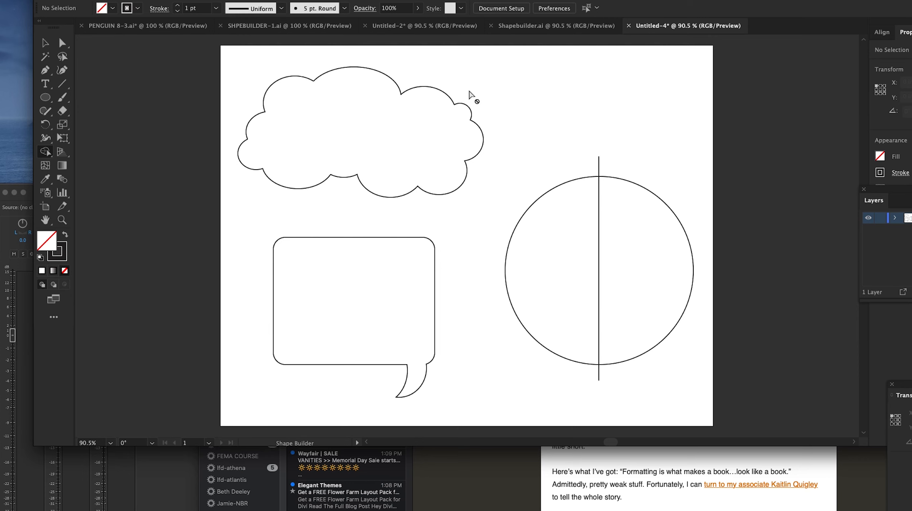
{"action": "left_click", "coordinate": [42, 43]}
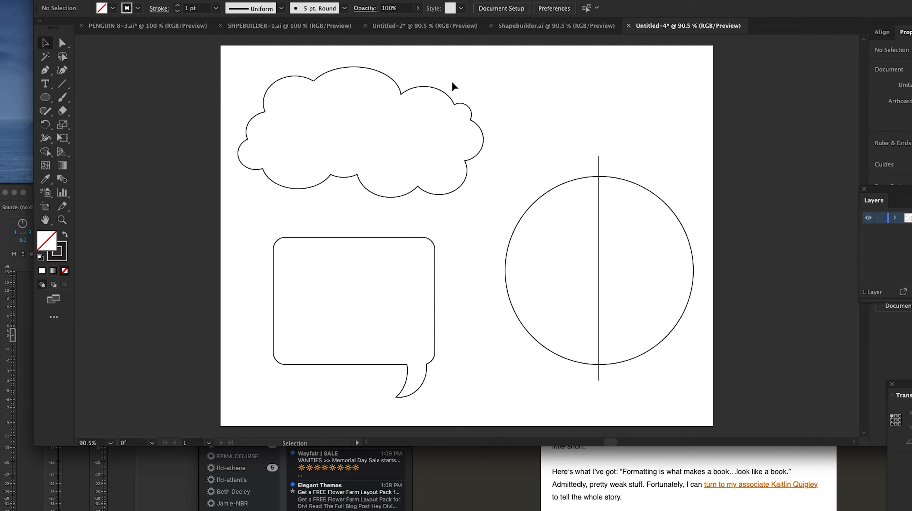
{"action": "left_click_drag", "start_coordinate": [499, 143], "coordinate": [706, 394]}
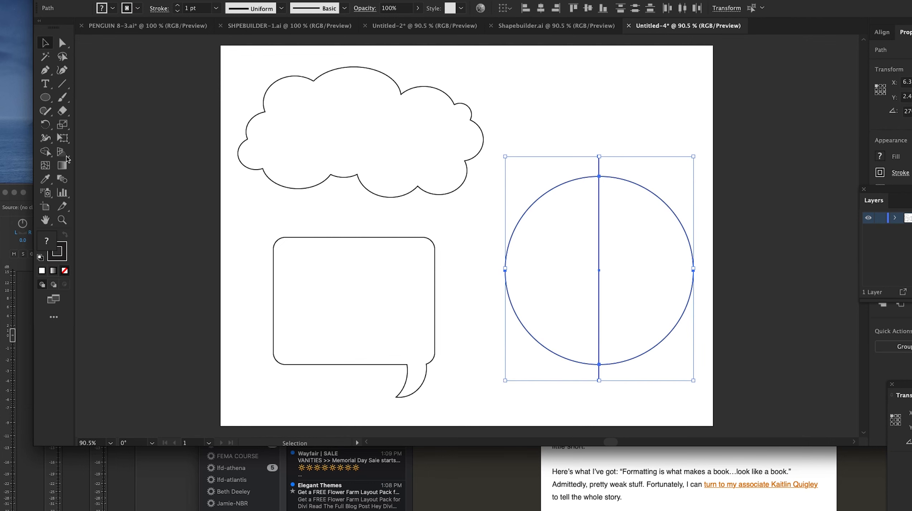
{"action": "left_click", "coordinate": [47, 152]}
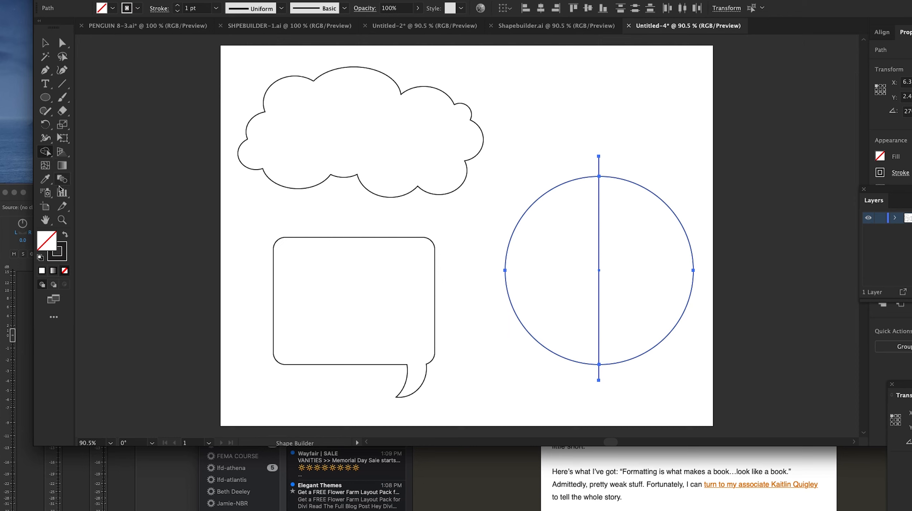
{"action": "double_click", "coordinate": [47, 241]}
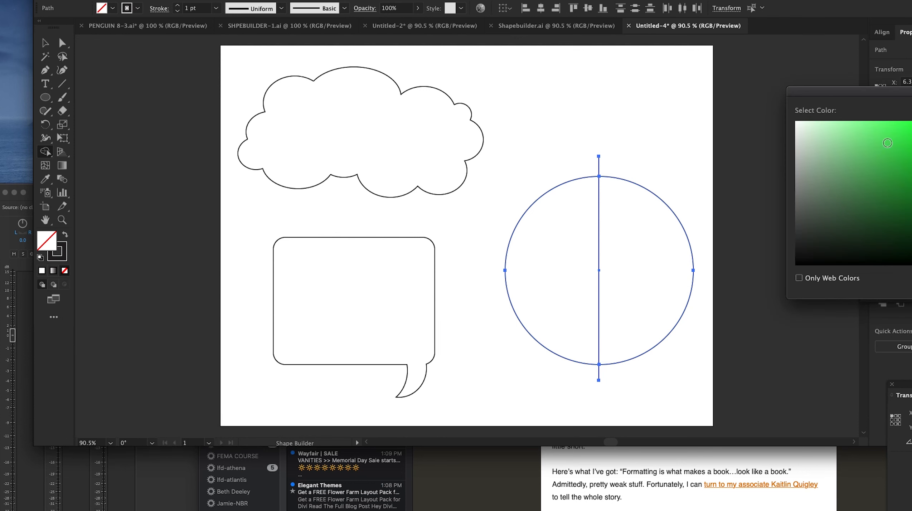
{"action": "key", "text": "Return"}
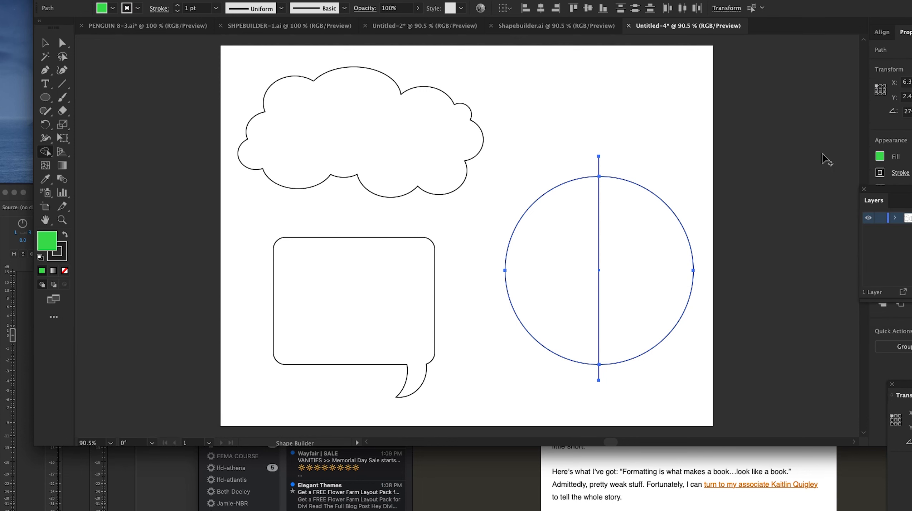
{"action": "left_click", "coordinate": [569, 208]}
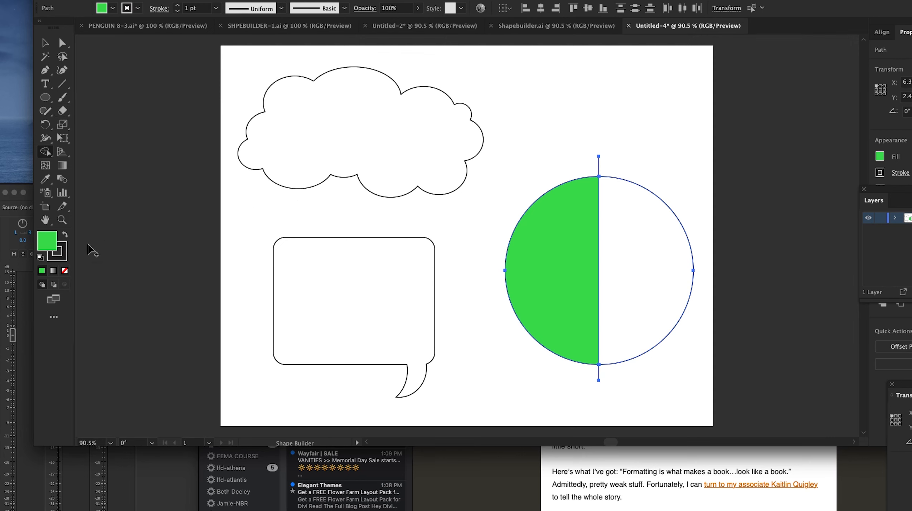
Step: Change the fill colour to yellow and apply it to the circle's right half with Shape Builder
{"action": "double_click", "coordinate": [47, 243]}
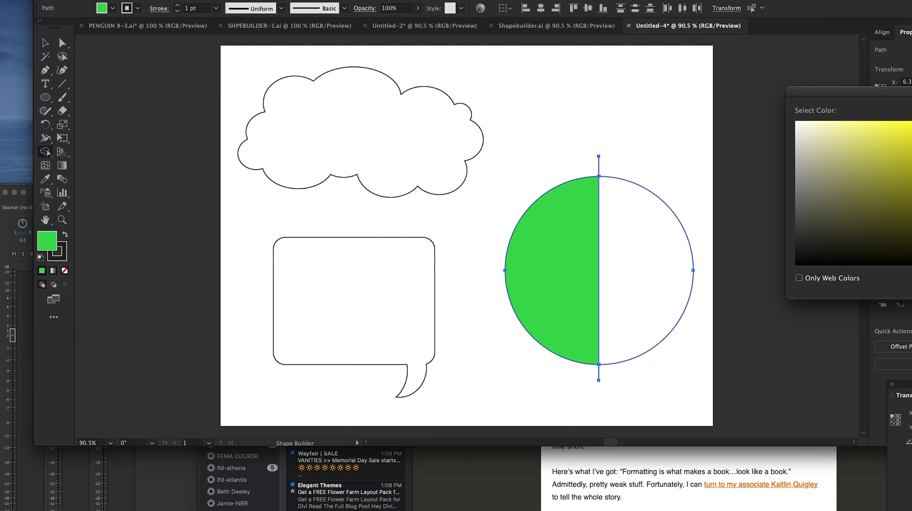
{"action": "key", "text": "Return"}
{"action": "left_click", "coordinate": [643, 193]}
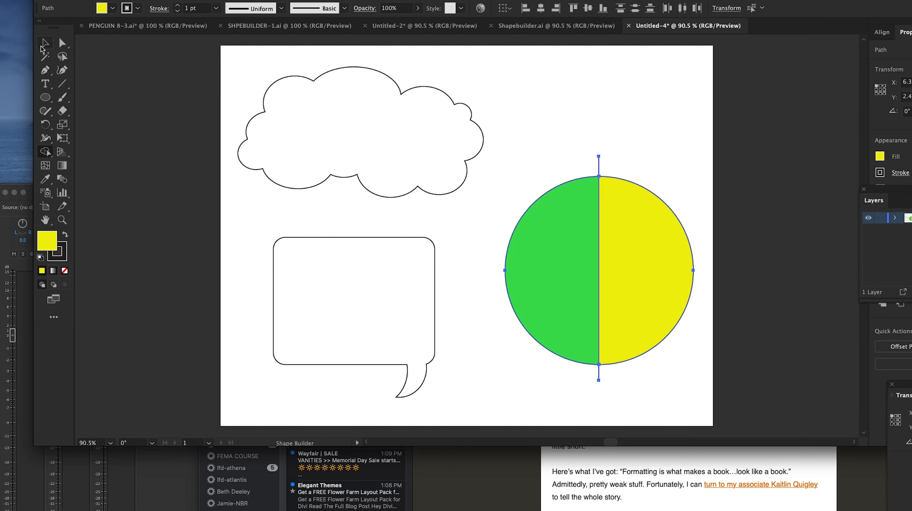
Step: Remove the line ends protruding above and below the circle with Shape Builder, and deselect the artwork
{"action": "left_click", "coordinate": [45, 44]}
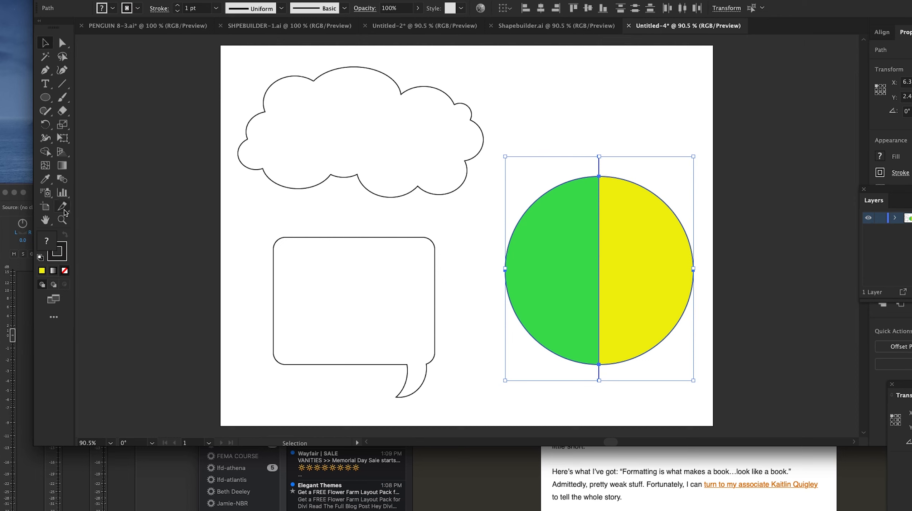
{"action": "left_click", "coordinate": [46, 151]}
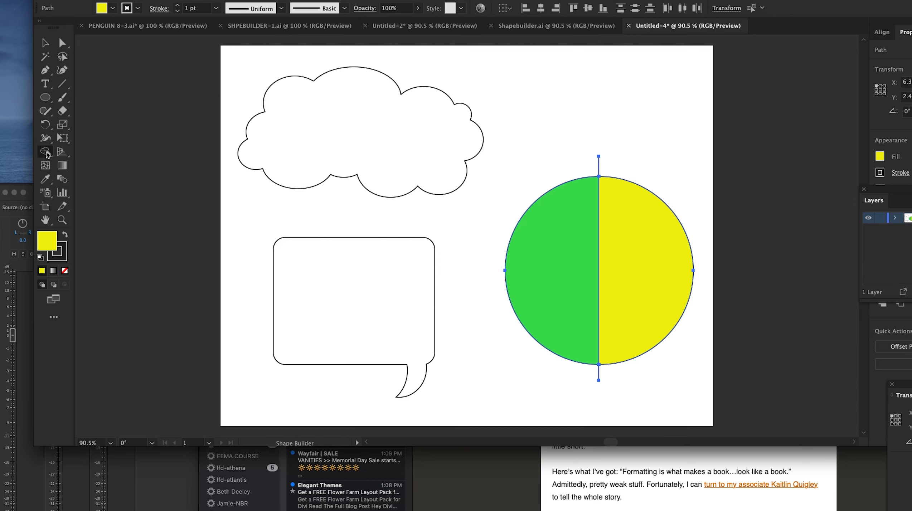
{"action": "left_click", "coordinate": [599, 168], "text": "alt"}
{"action": "left_click", "coordinate": [50, 43]}
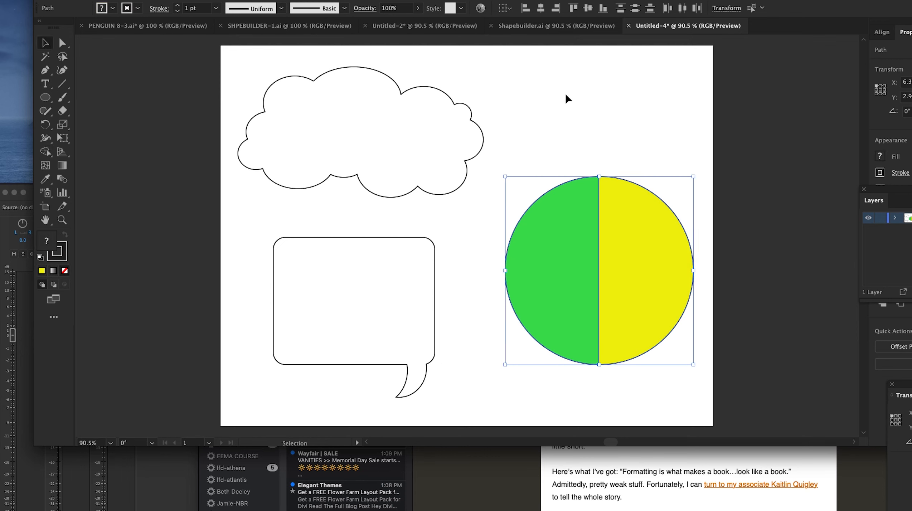
{"action": "left_click", "coordinate": [609, 129]}
Step: Try moving the yellow half on its own, and undo the move
{"action": "mouse_move", "coordinate": [636, 226]}
{"action": "left_mouse_down"}
{"action": "mouse_move", "coordinate": [654, 224]}
{"action": "mouse_move", "coordinate": [640, 225]}
{"action": "left_mouse_up"}
{"action": "key", "text": "super+z"}
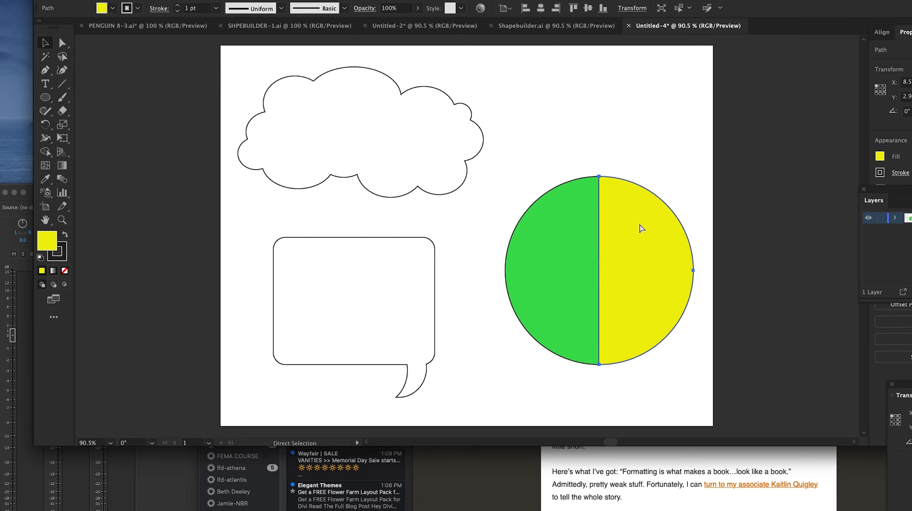
{"action": "left_click", "coordinate": [594, 149]}
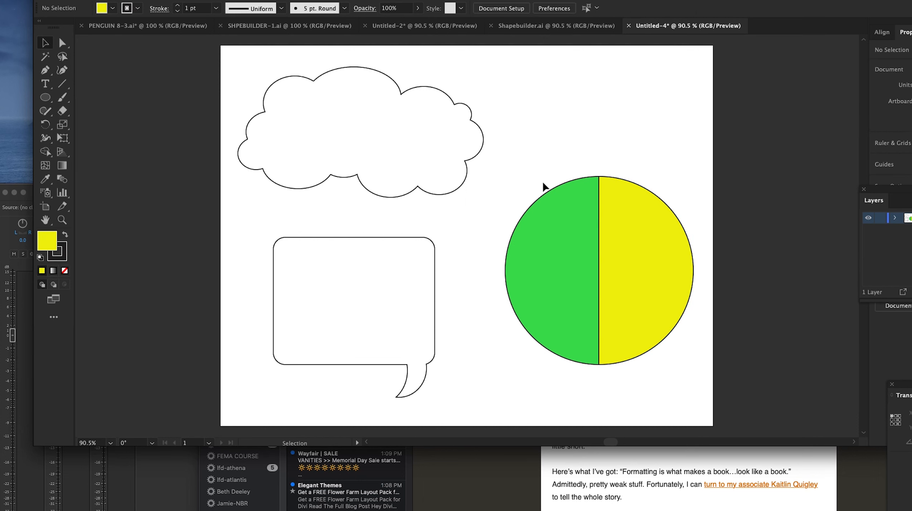
Step: Group the green and yellow halves and move the grouped circle slightly left and up on the artboard
{"action": "left_click_drag", "start_coordinate": [519, 167], "coordinate": [696, 393]}
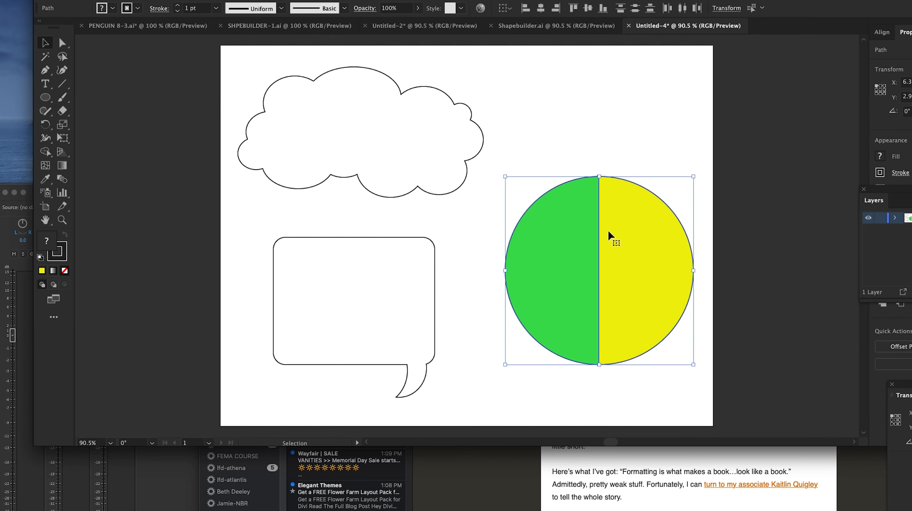
{"action": "right_click", "coordinate": [618, 229]}
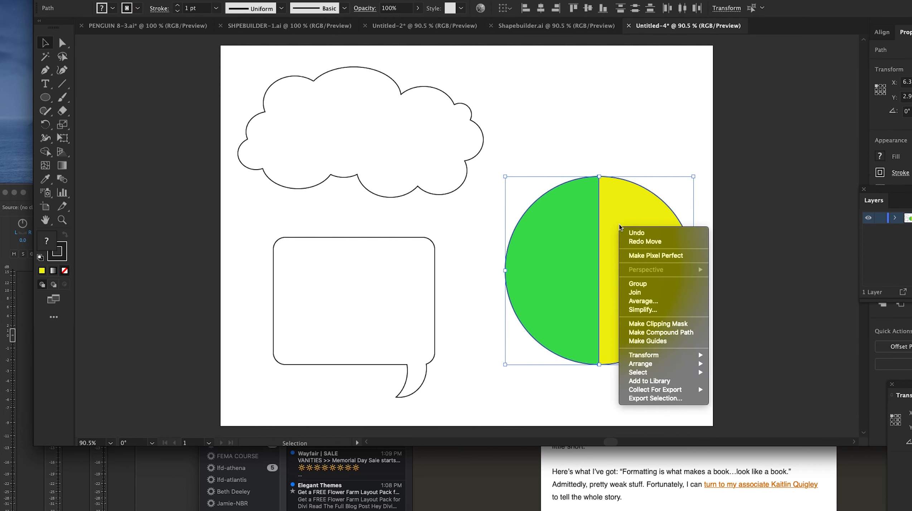
{"action": "left_click", "coordinate": [643, 284]}
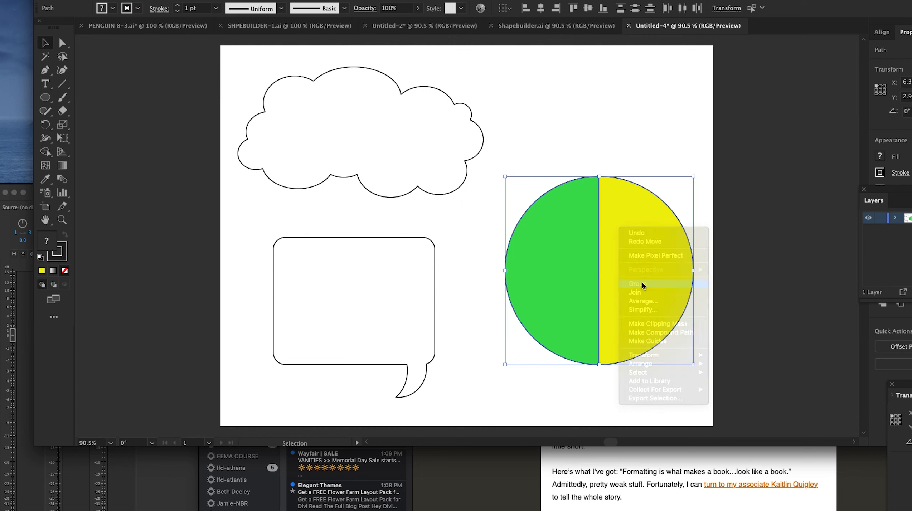
{"action": "left_click", "coordinate": [623, 155]}
{"action": "left_click_drag", "start_coordinate": [637, 226], "coordinate": [612, 222]}
{"action": "left_click", "coordinate": [608, 108]}
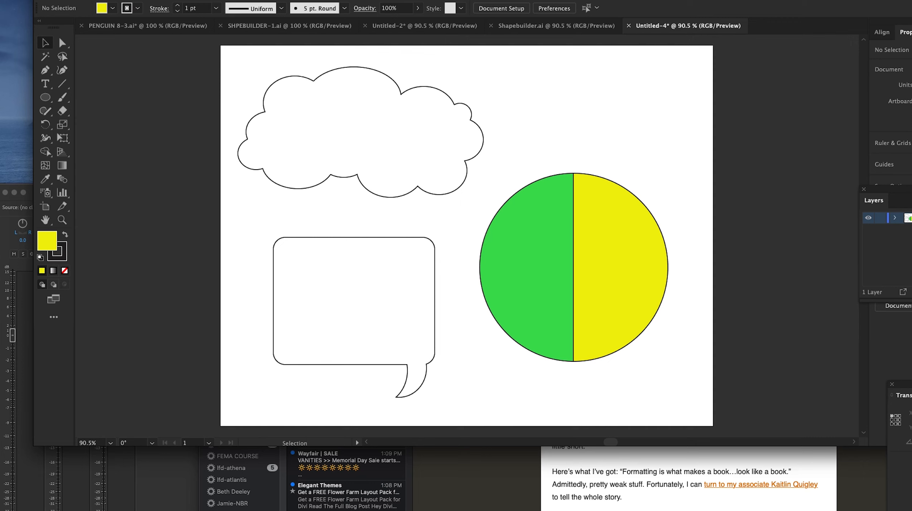
Step: Save the document as SHAPEBUILDER MSR.ai in Adobe Illustrator format in the BEGINNERS COURSE folder
{"action": "left_click", "coordinate": [14, 0]}
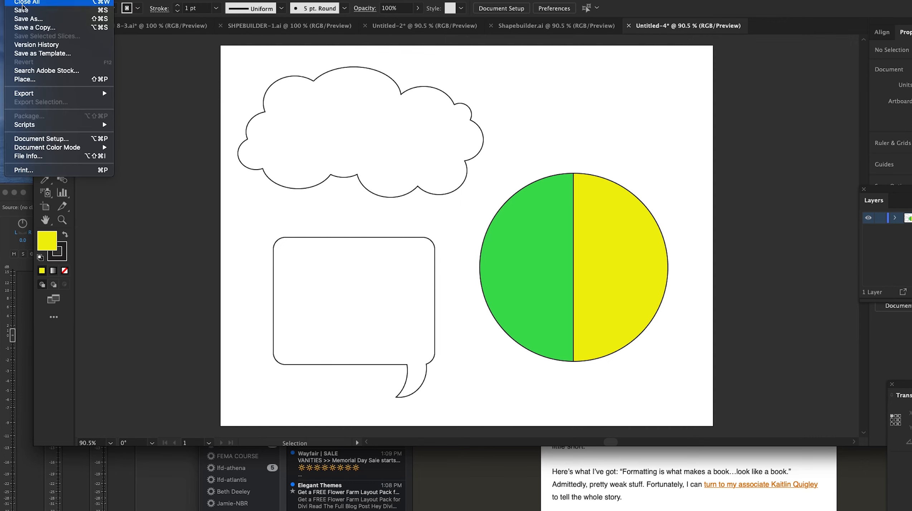
{"action": "left_click", "coordinate": [24, 20]}
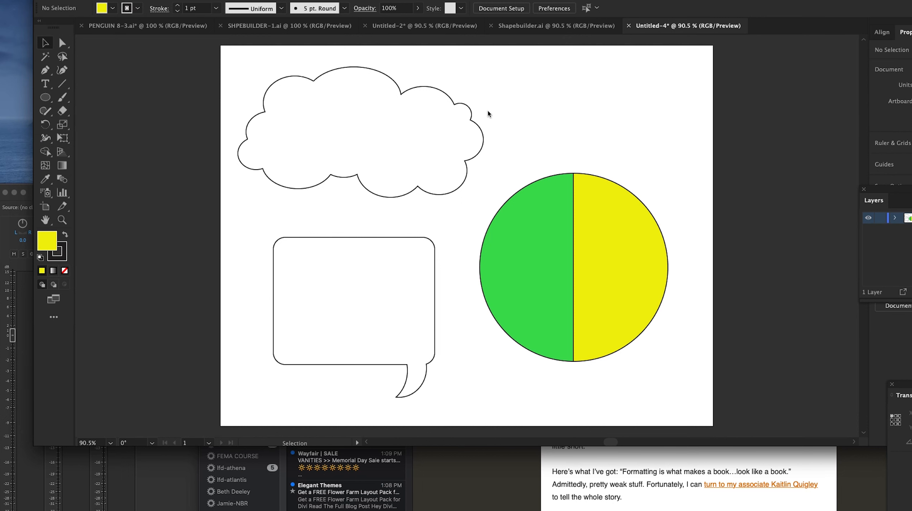
{"action": "left_click", "coordinate": [506, 43]}
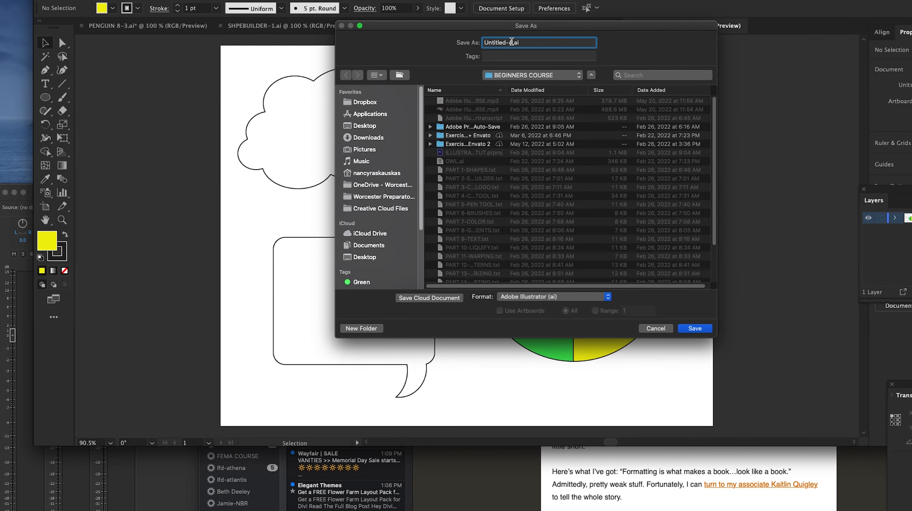
{"action": "left_click", "coordinate": [548, 298]}
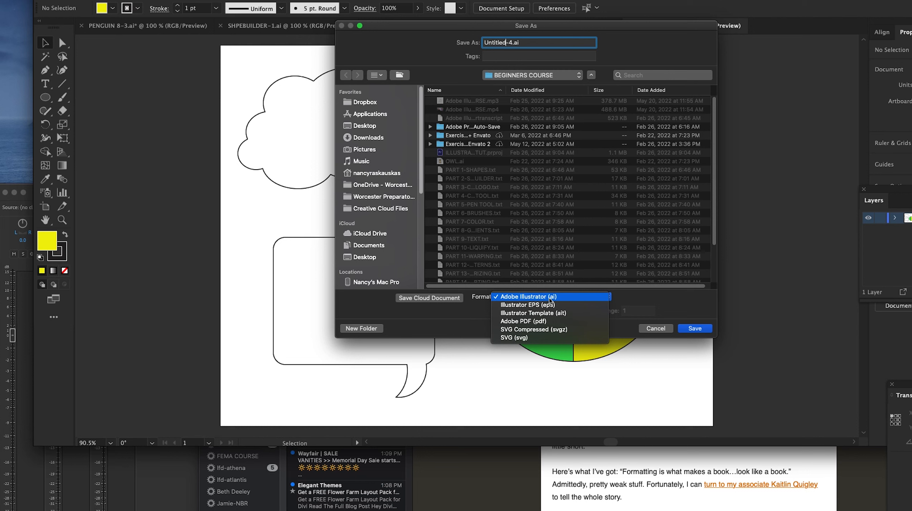
{"action": "left_click", "coordinate": [561, 298]}
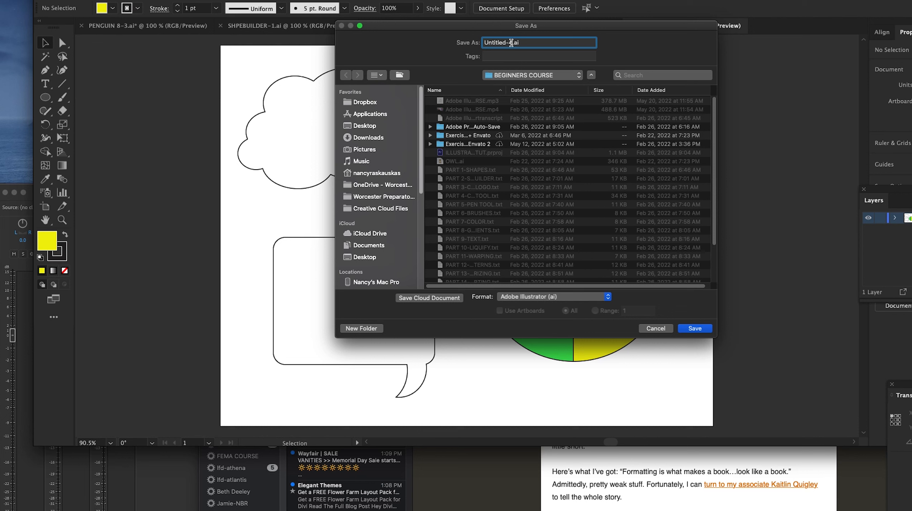
{"action": "left_click_drag", "start_coordinate": [512, 43], "coordinate": [478, 44]}
{"action": "type", "text": "SHAPEBUILDER MSR"}
{"action": "left_click", "coordinate": [700, 330]}
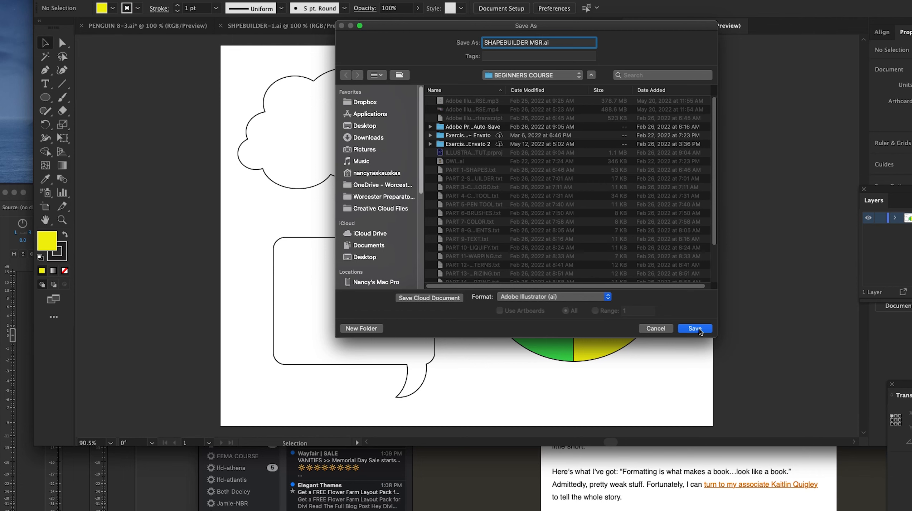
Step: Finish saving the document, and export it as SHAPEBUILDER MSR.png in the BEGINNERS COURSE folder at High (300 ppi) with a transparent background
{"action": "left_click", "coordinate": [623, 395]}
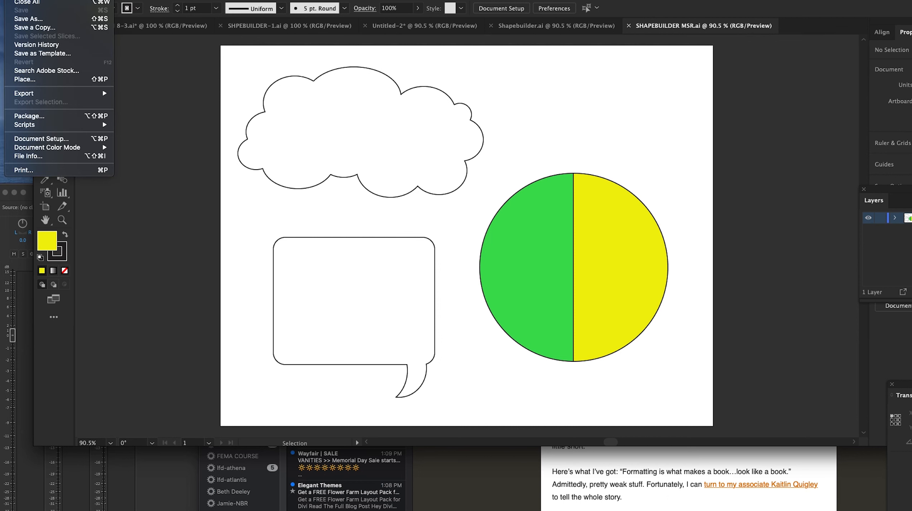
{"action": "mouse_move", "coordinate": [50, 94]}
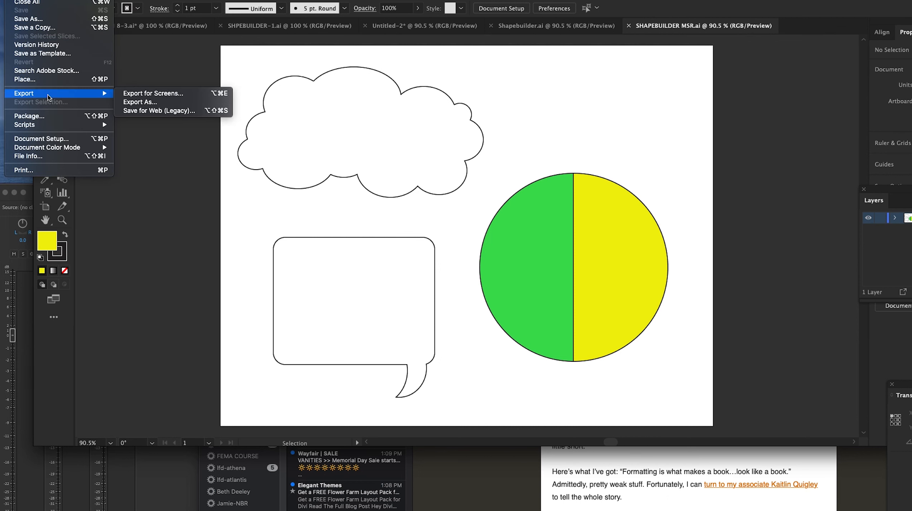
{"action": "left_click", "coordinate": [142, 102]}
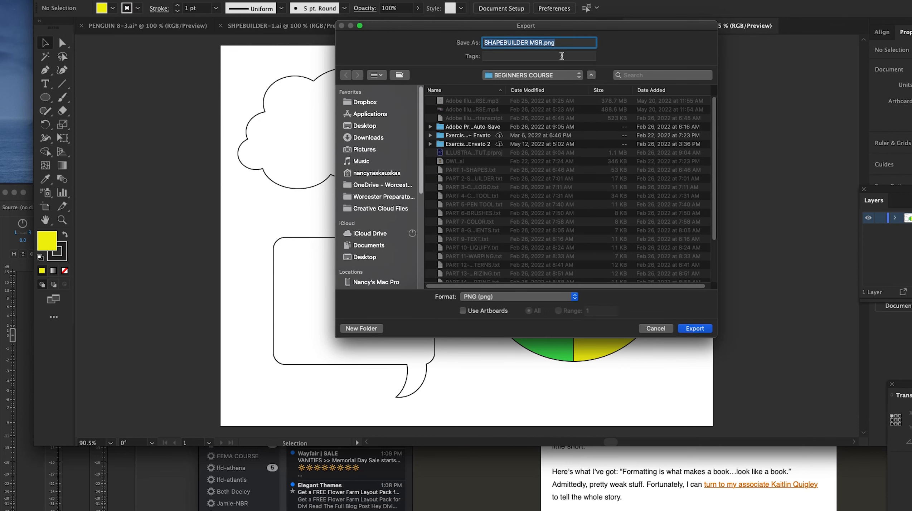
{"action": "left_click", "coordinate": [701, 331]}
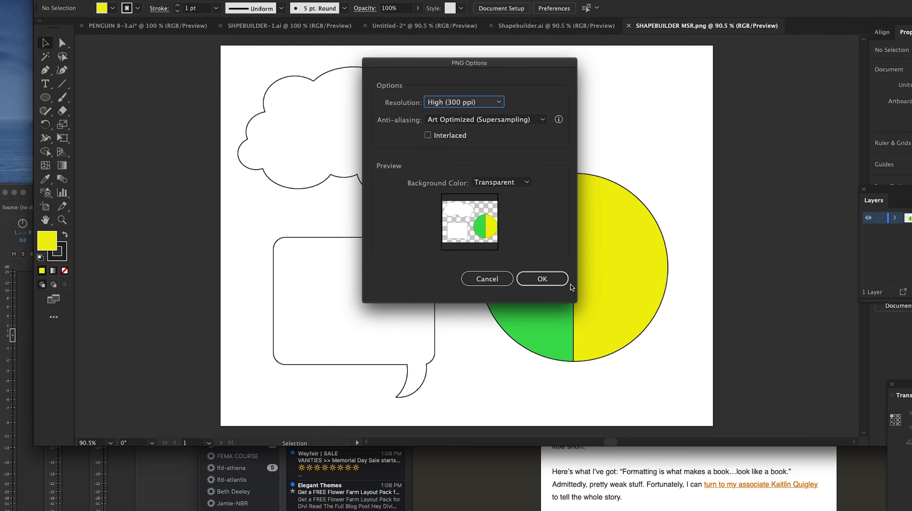
{"action": "left_click", "coordinate": [556, 281]}
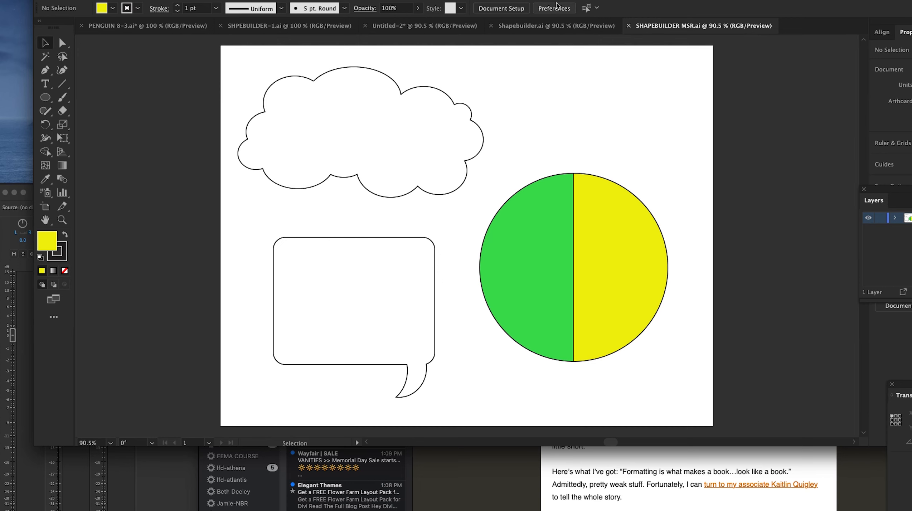
{"action": "mouse_move", "coordinate": [554, 0]}
{"action": "left_mouse_down"}
{"action": "mouse_move", "coordinate": [530, 9]}
{"action": "mouse_move", "coordinate": [555, 0]}
{"action": "left_mouse_up"}
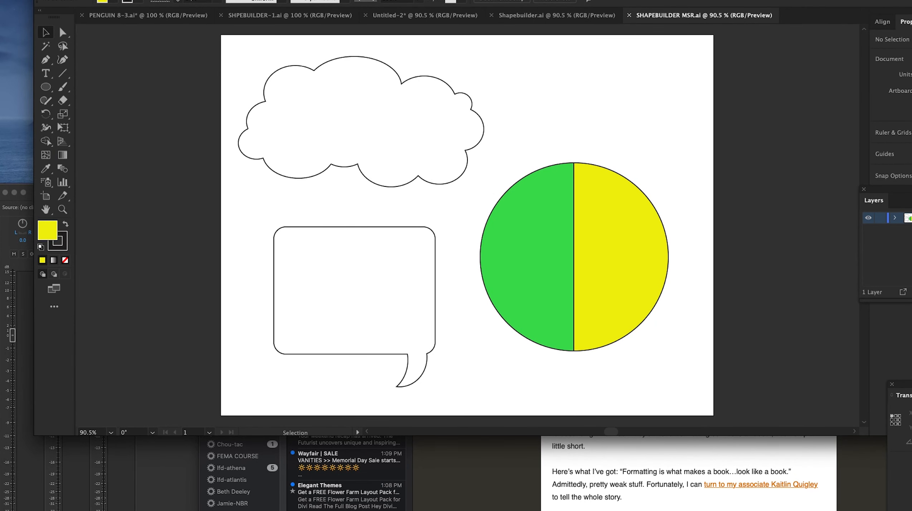